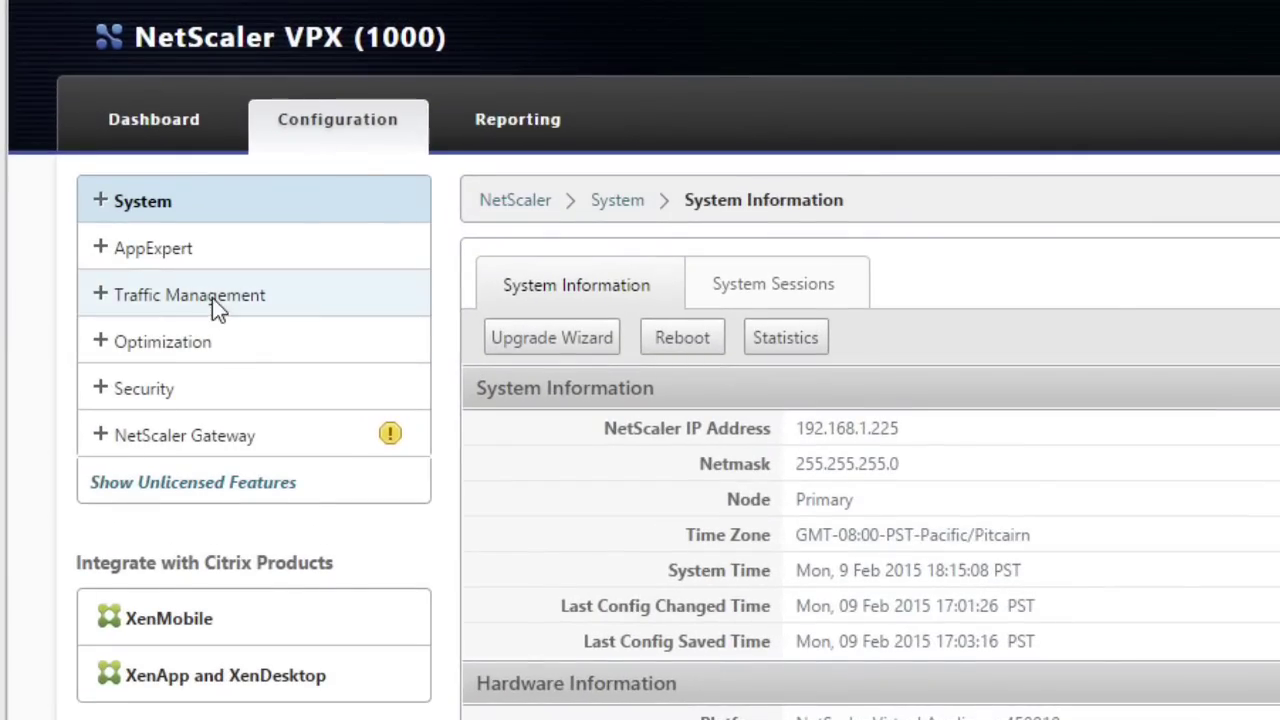
# - Navigate to Traffic Management > Load Balancing > Virtual Servers
pyautogui.click(212, 297)
pyautogui.click(217, 352)
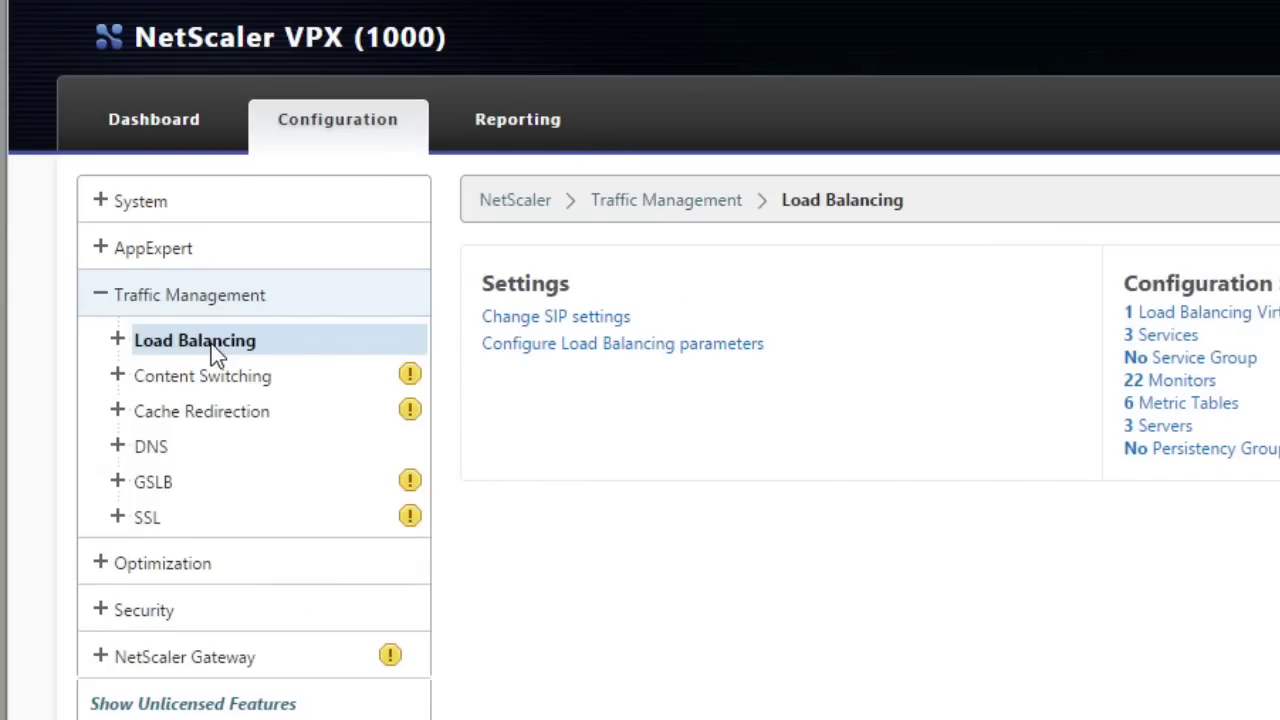
pyautogui.click(117, 341)
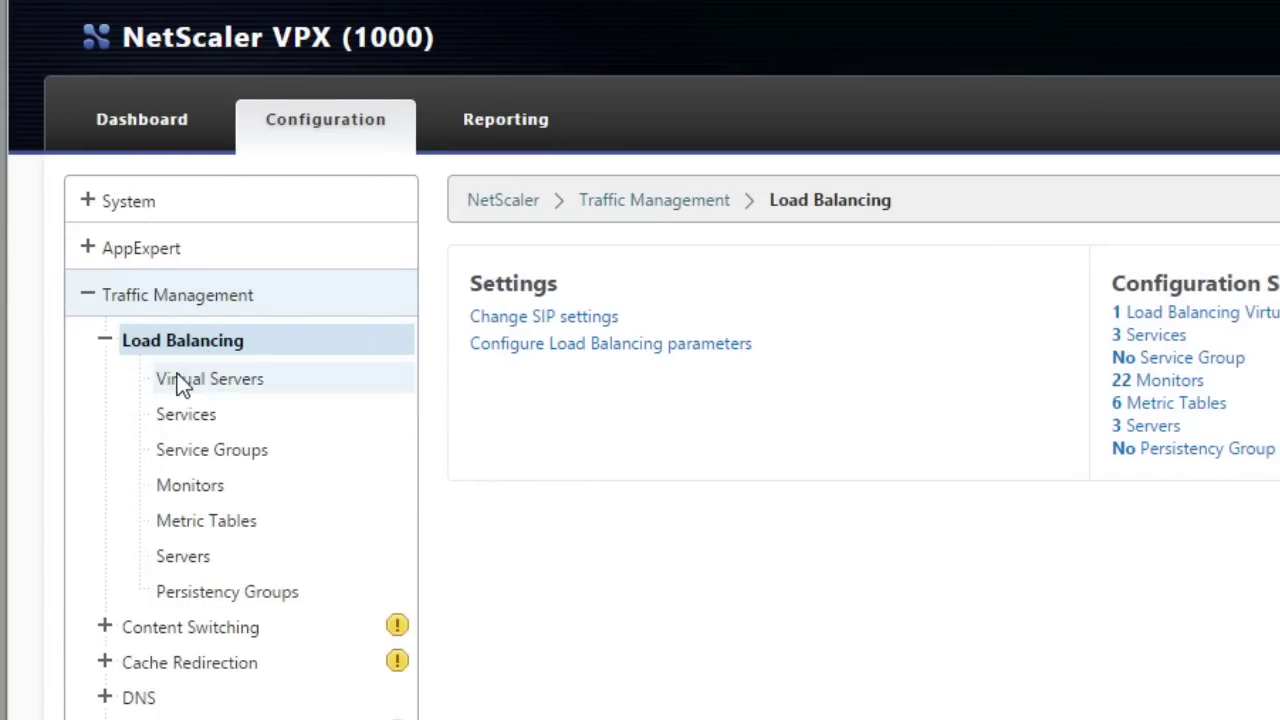
pyautogui.click(200, 388)
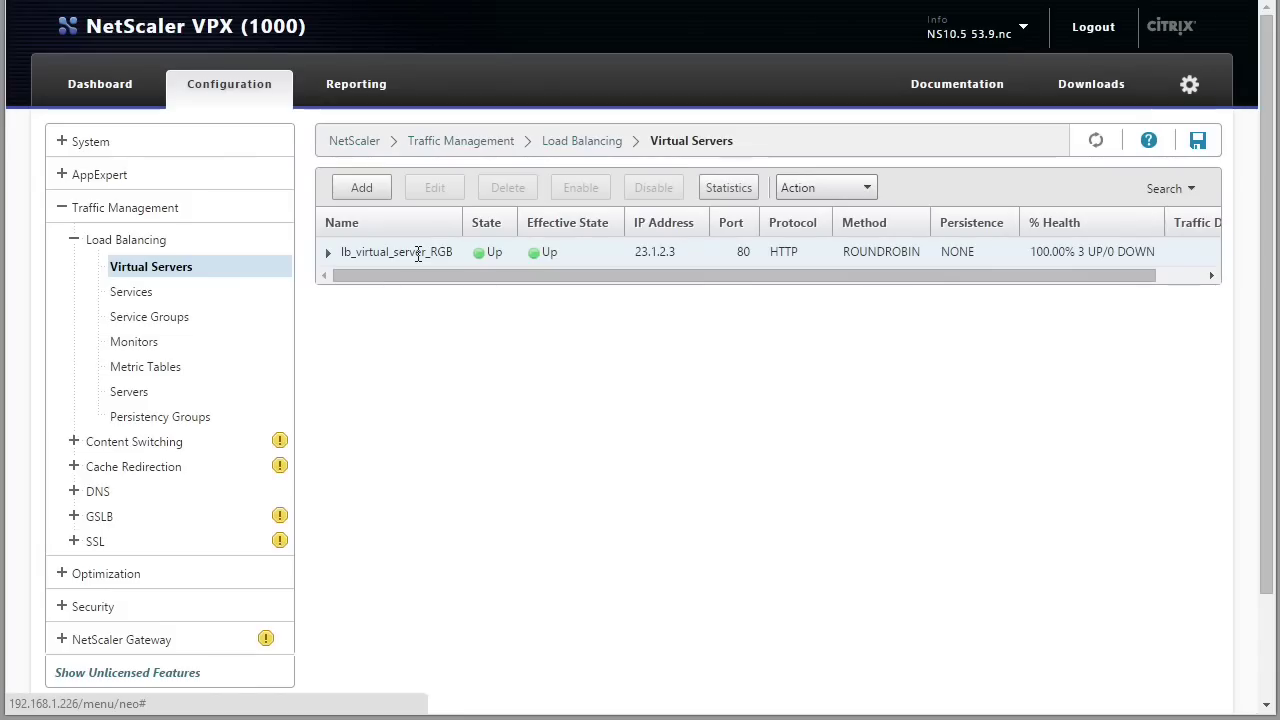
# - Open lb_virtual_server_RGB's service bindings and highlight the three weights of 1
pyautogui.doubleClick(170, 206)
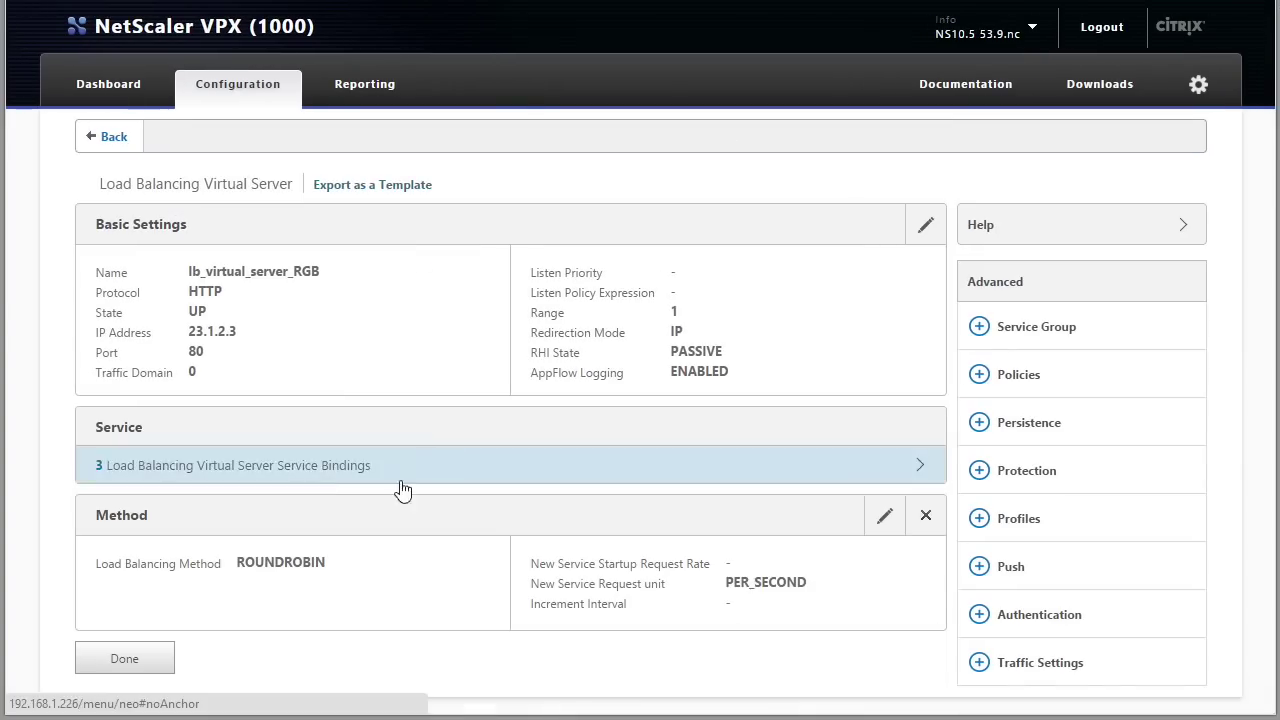
pyautogui.click(306, 476)
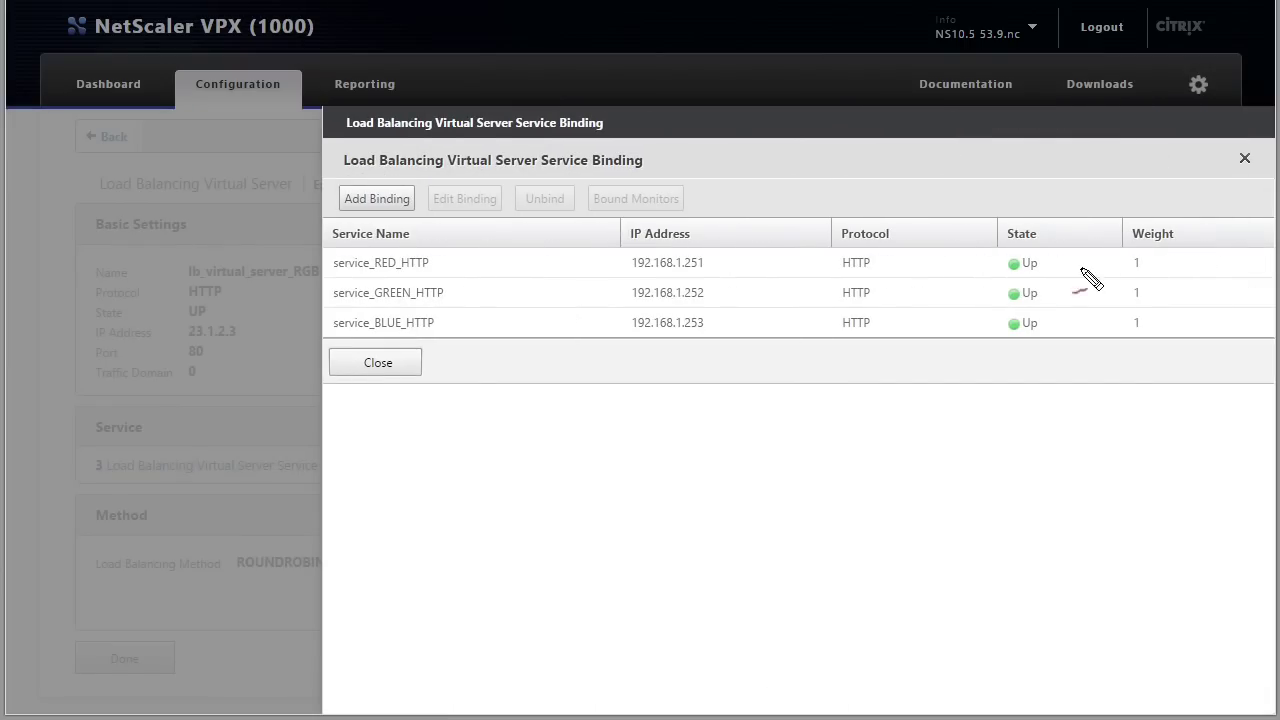
pyautogui.moveTo(1133, 283)
pyautogui.mouseDown()
pyautogui.moveTo(1150, 275)
pyautogui.moveTo(1147, 346)
pyautogui.mouseUp()
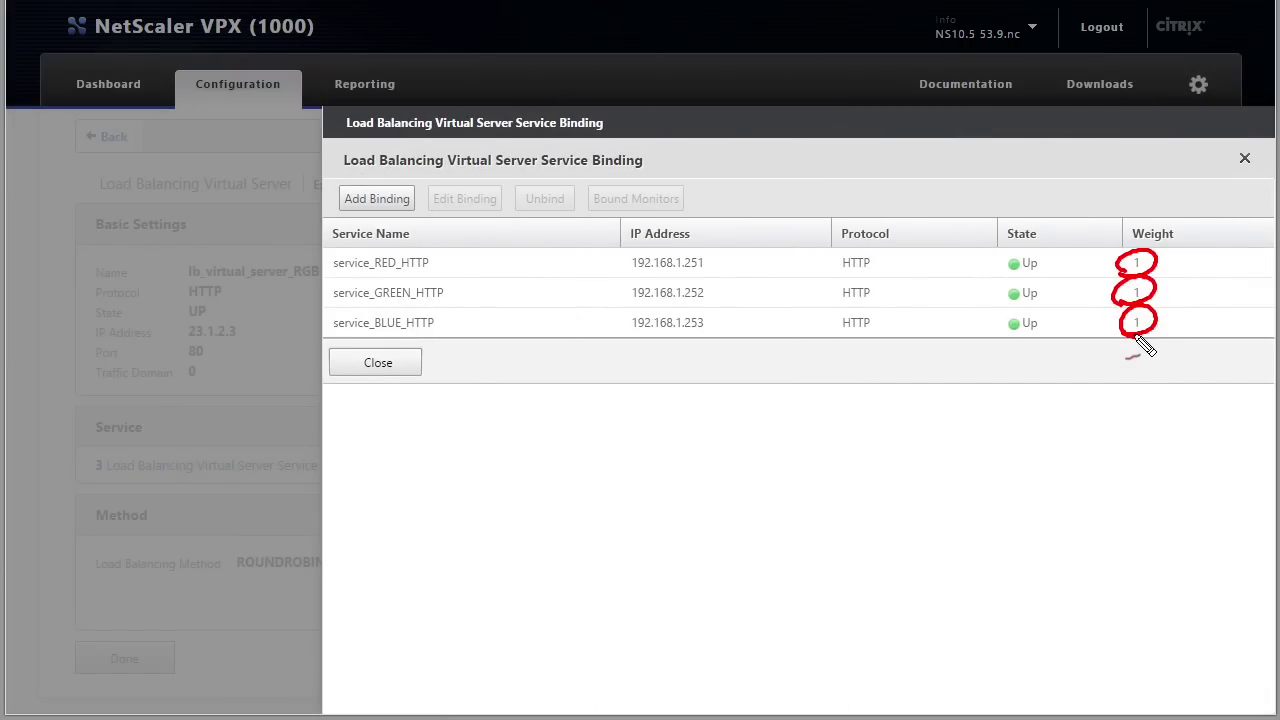
pyautogui.press('Escape')
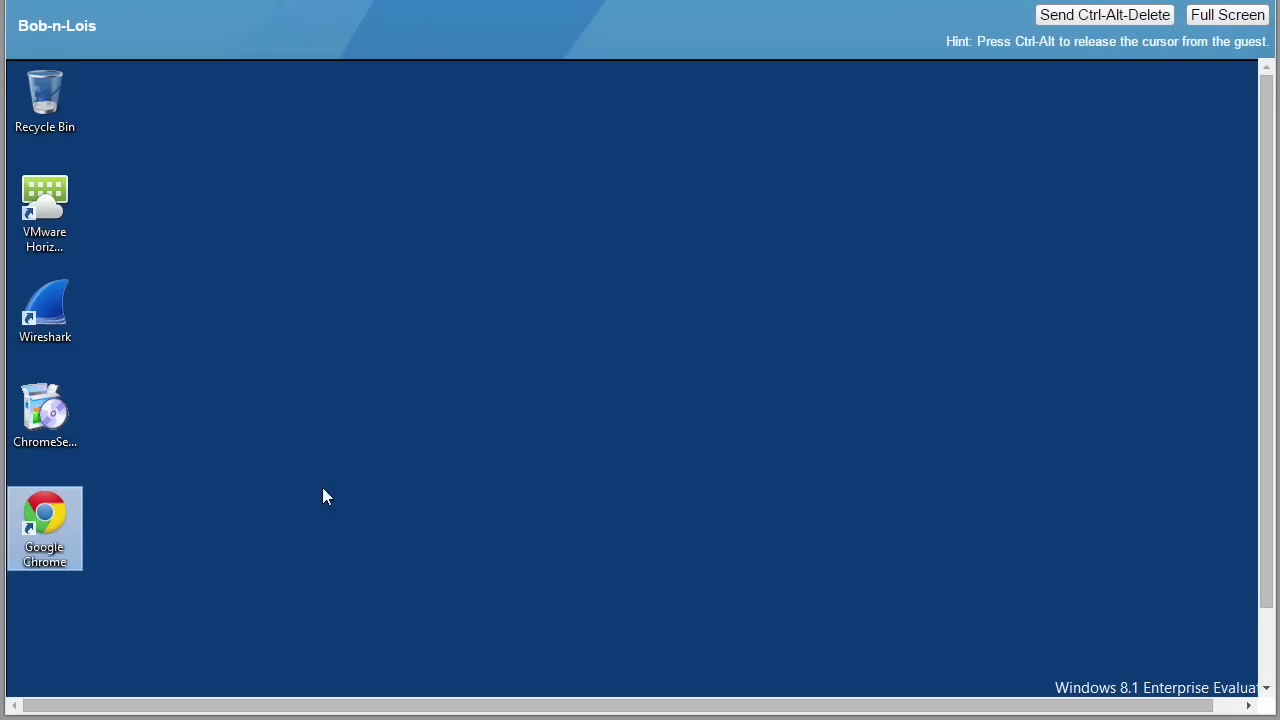
# - Load 23.1.2.3 in Chrome three times, getting the red, green, then blue ACME page
pyautogui.doubleClick(45, 513)
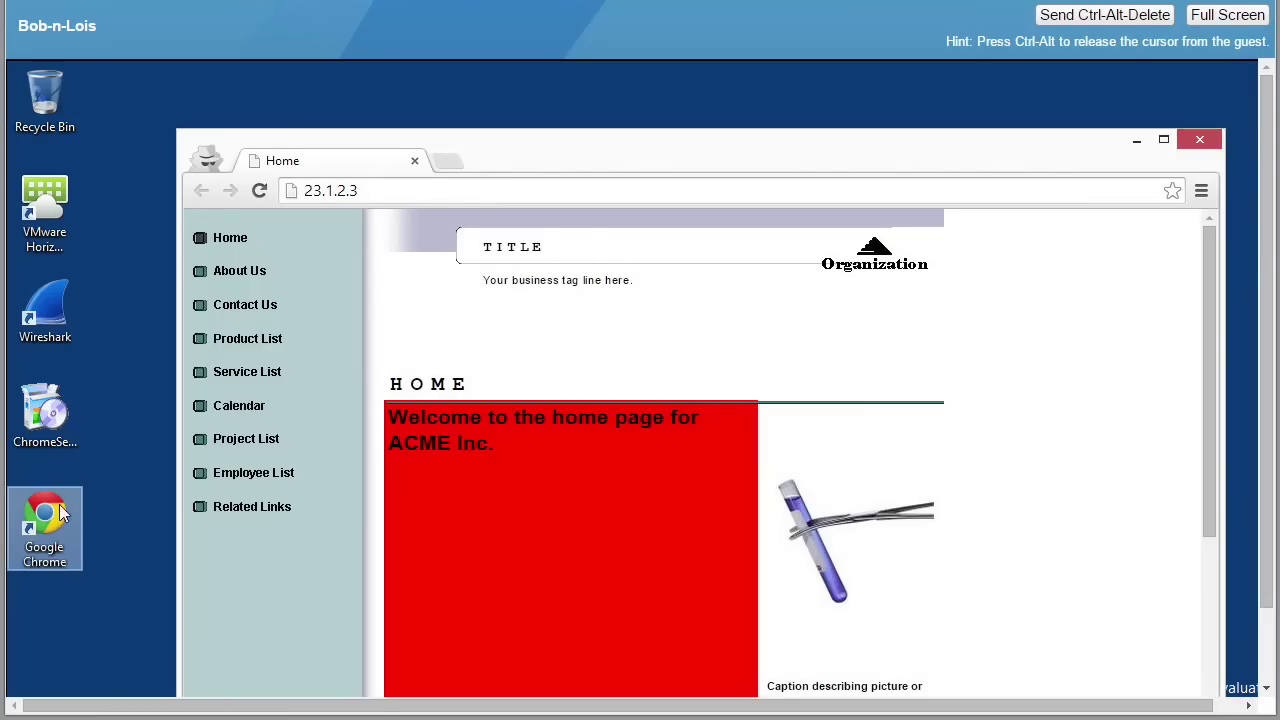
pyautogui.click(1201, 145)
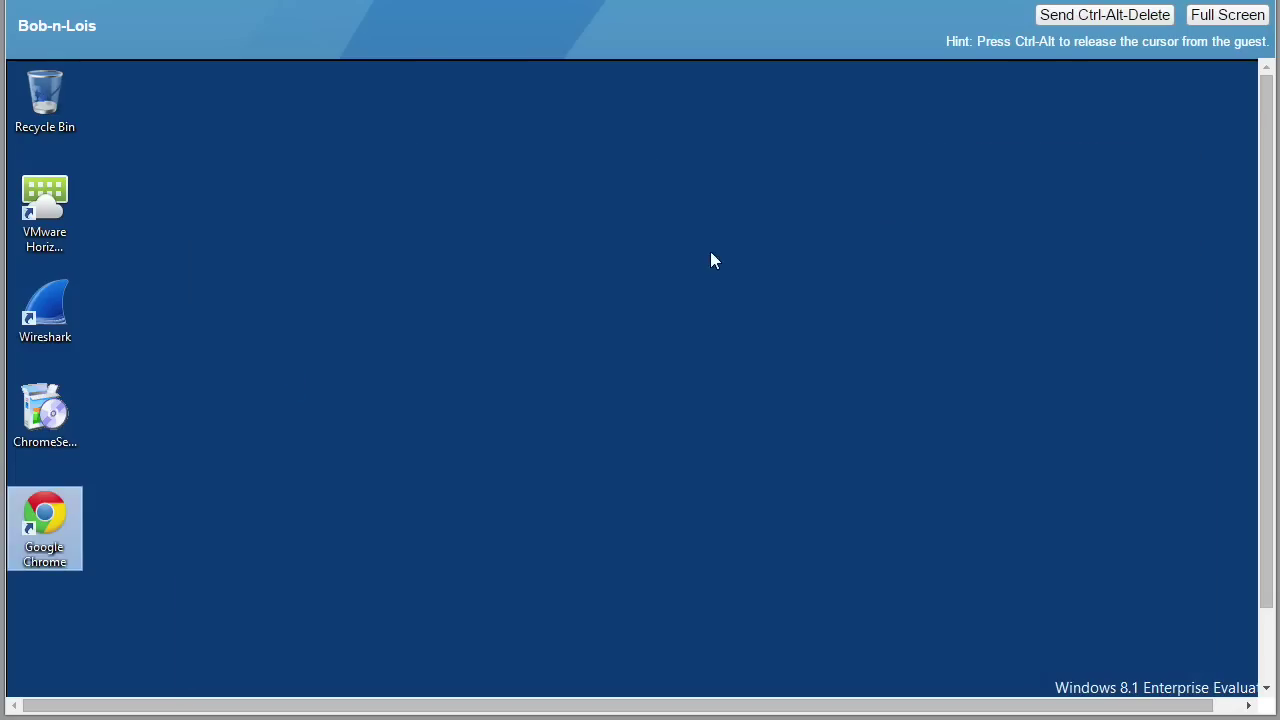
pyautogui.doubleClick(55, 512)
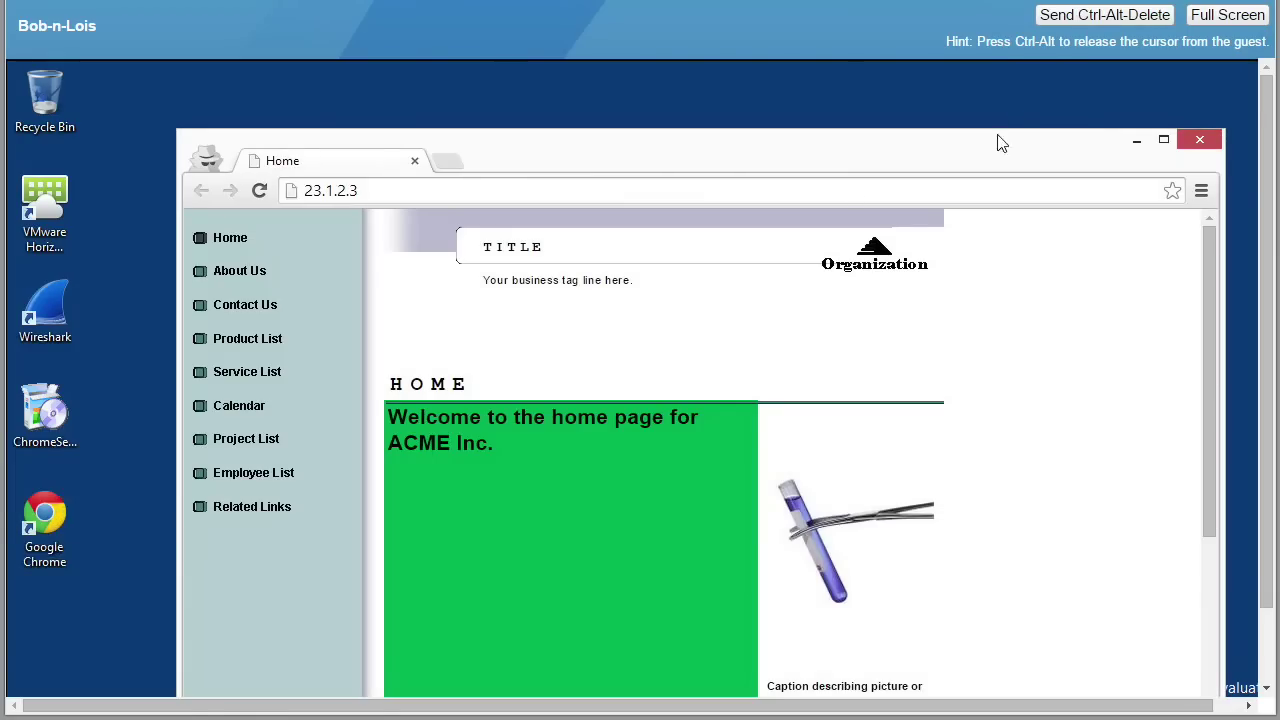
pyautogui.click(1199, 140)
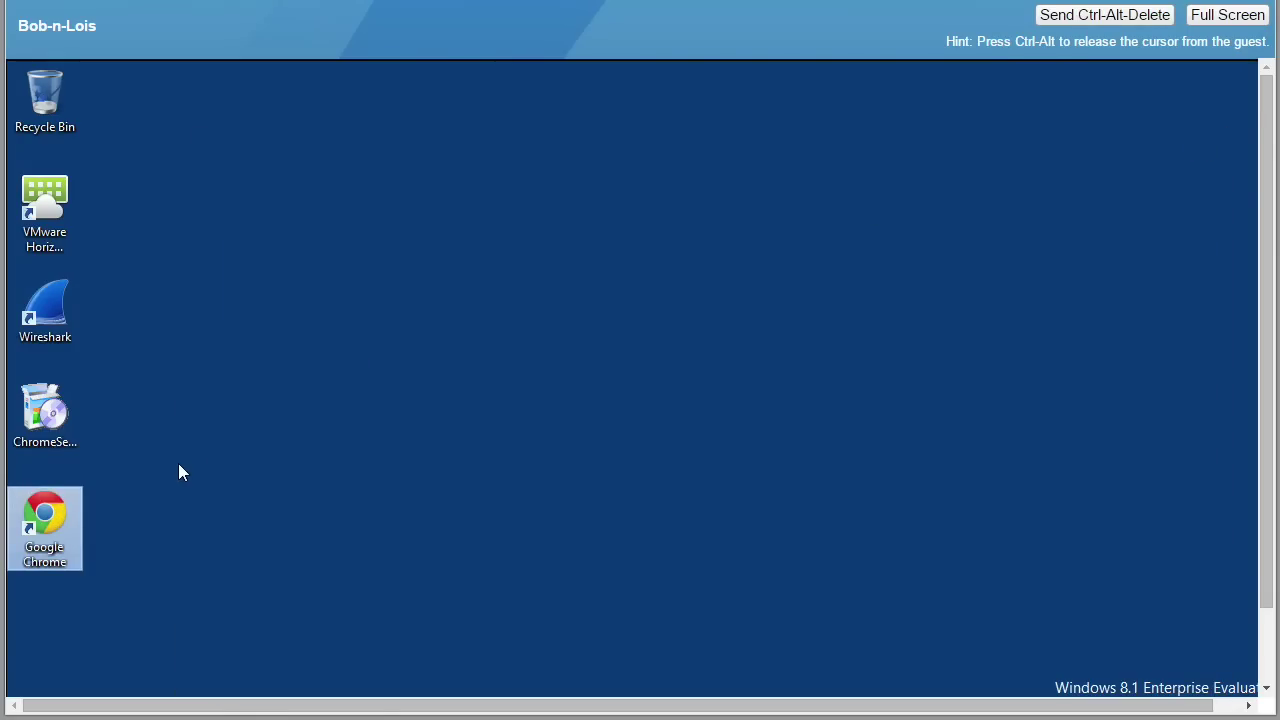
pyautogui.doubleClick(50, 520)
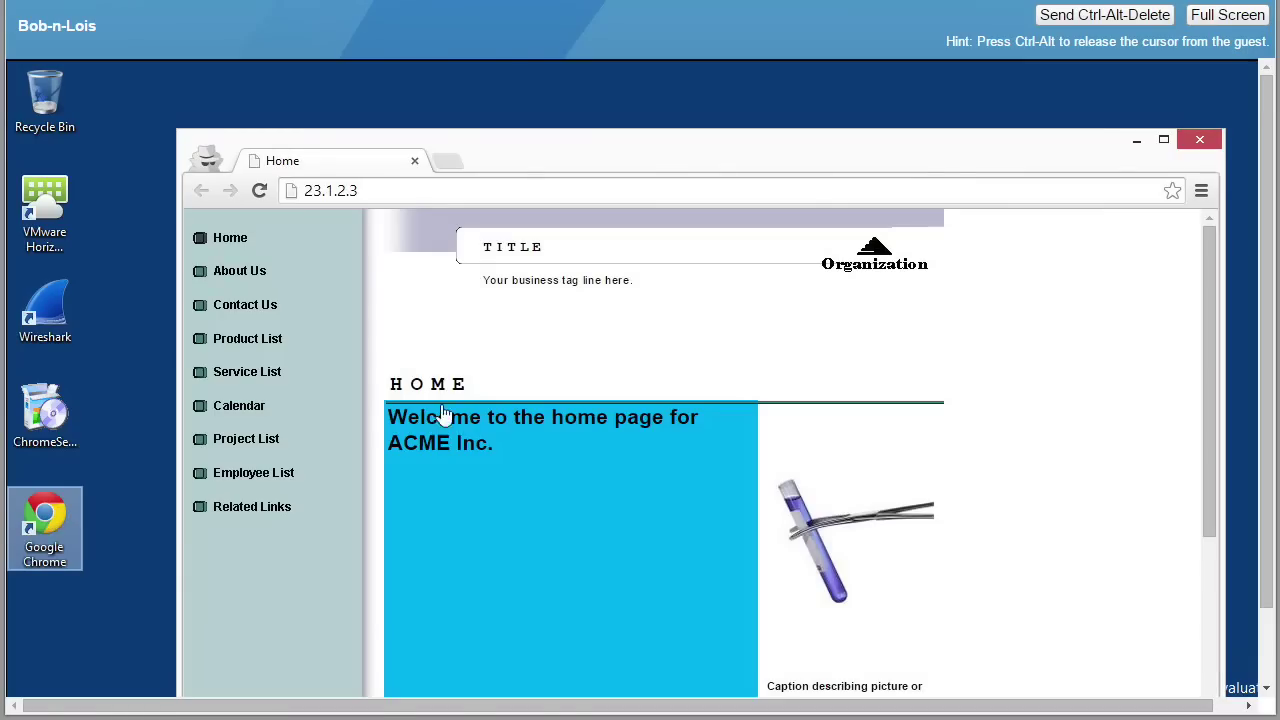
pyautogui.click(1199, 142)
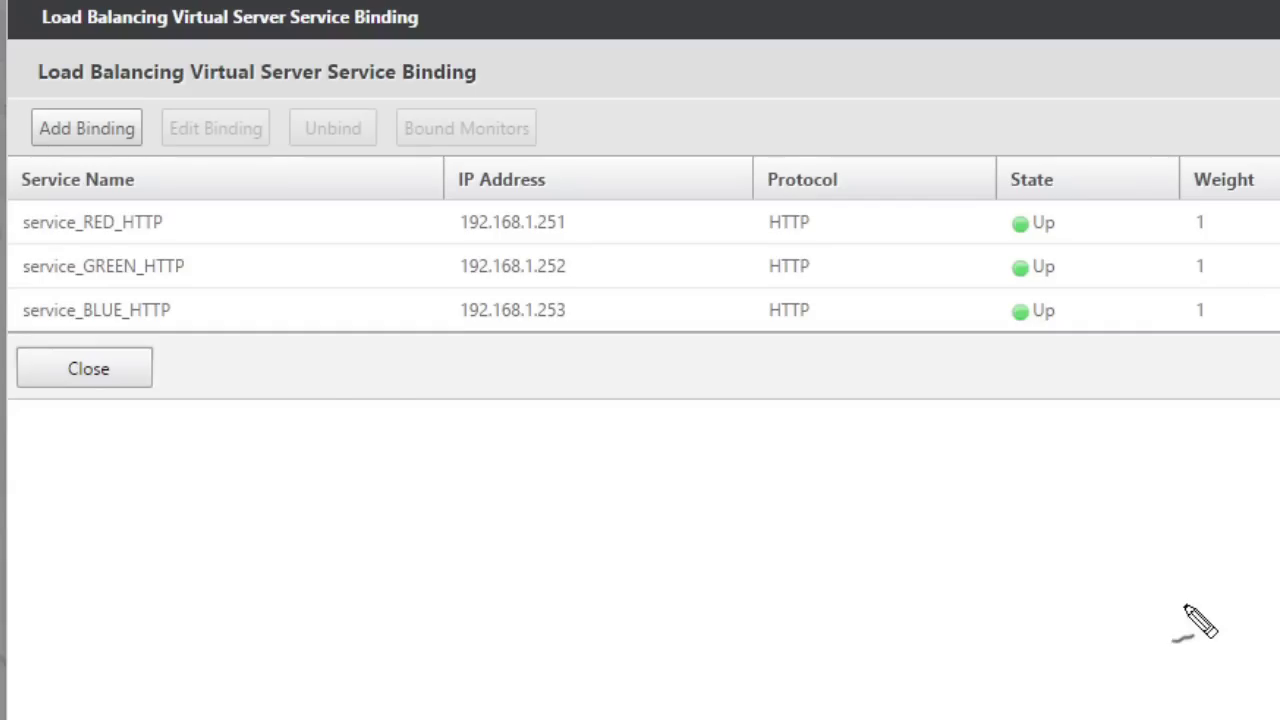
pyautogui.moveTo(1238, 338)
pyautogui.mouseDown()
pyautogui.moveTo(1243, 325)
pyautogui.moveTo(1171, 316)
pyautogui.moveTo(1265, 278)
pyautogui.mouseUp()
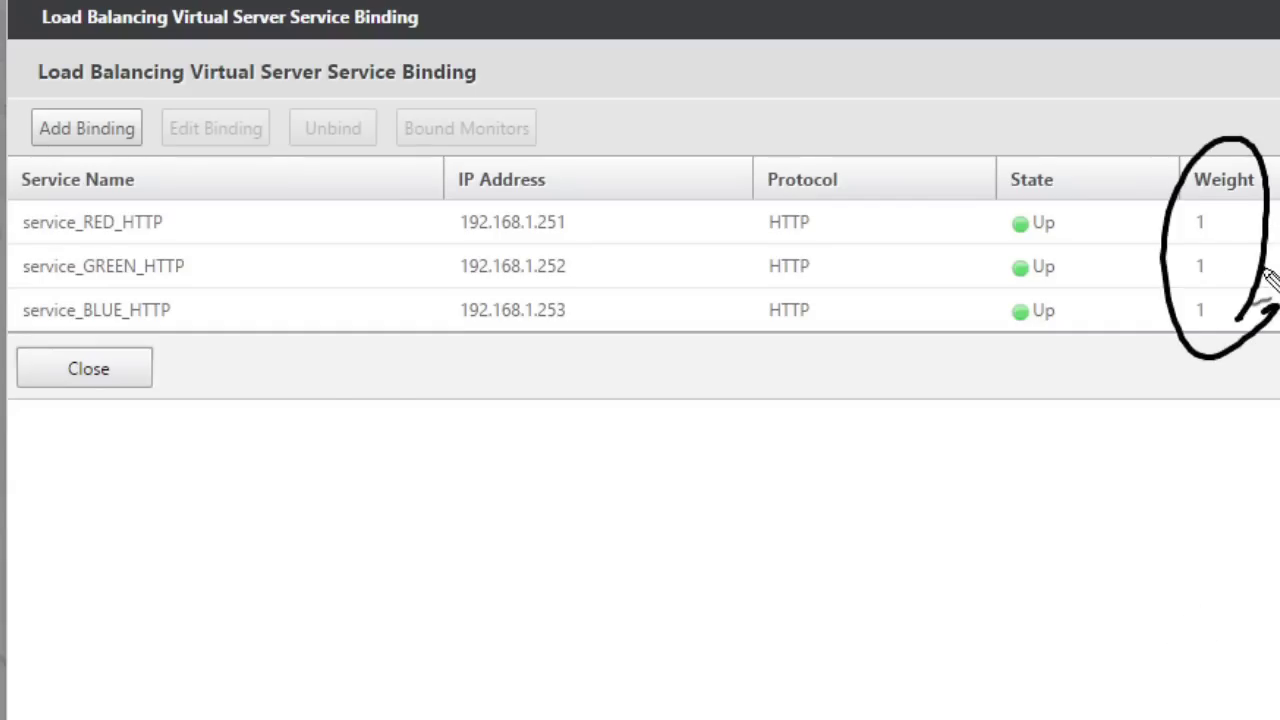
pyautogui.moveTo(92, 242)
pyautogui.mouseDown()
pyautogui.moveTo(26, 246)
pyautogui.moveTo(15, 205)
pyautogui.mouseUp()
pyautogui.moveTo(215, 210); pyautogui.dragTo(260, 224)
pyautogui.moveTo(95, 332)
pyautogui.mouseDown()
pyautogui.moveTo(182, 325)
pyautogui.moveTo(100, 336)
pyautogui.mouseUp()
pyautogui.moveTo(222, 326); pyautogui.dragTo(262, 320)
pyautogui.moveTo(238, 246); pyautogui.dragTo(224, 272)
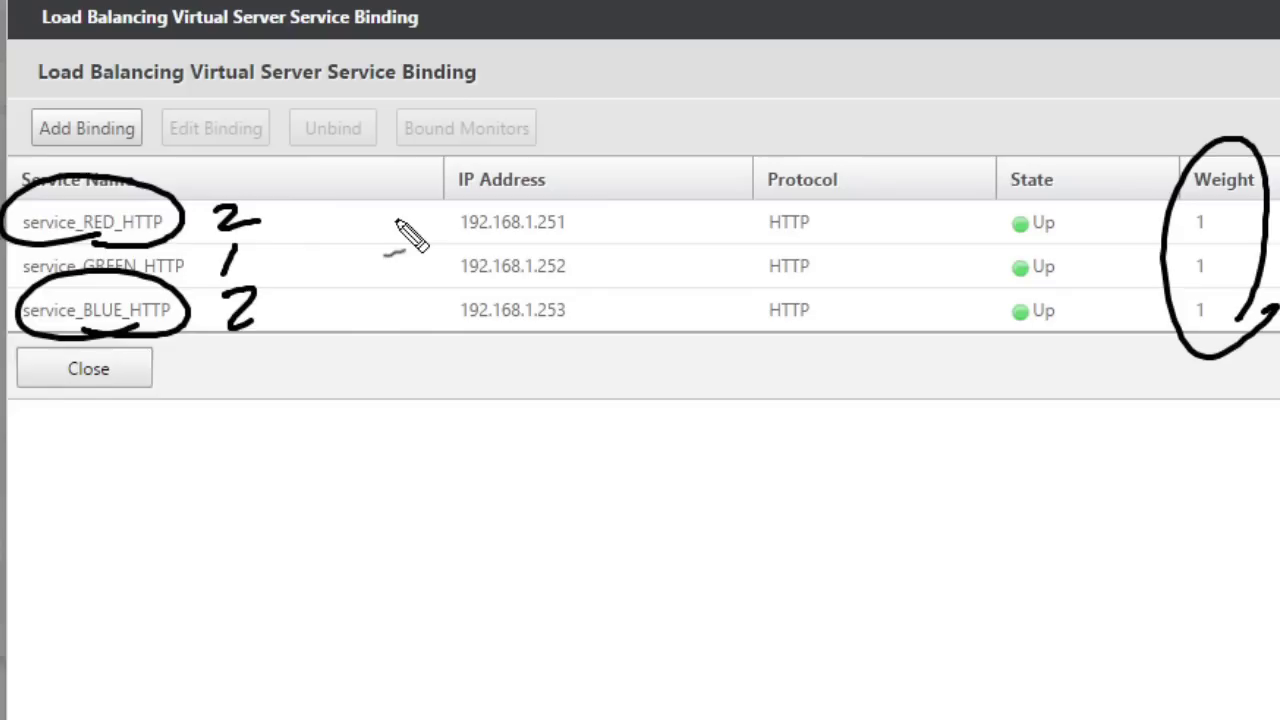
pyautogui.moveTo(402, 220)
pyautogui.mouseDown()
pyautogui.moveTo(348, 224)
pyautogui.moveTo(372, 235)
pyautogui.mouseUp()
pyautogui.moveTo(400, 305); pyautogui.dragTo(362, 316)
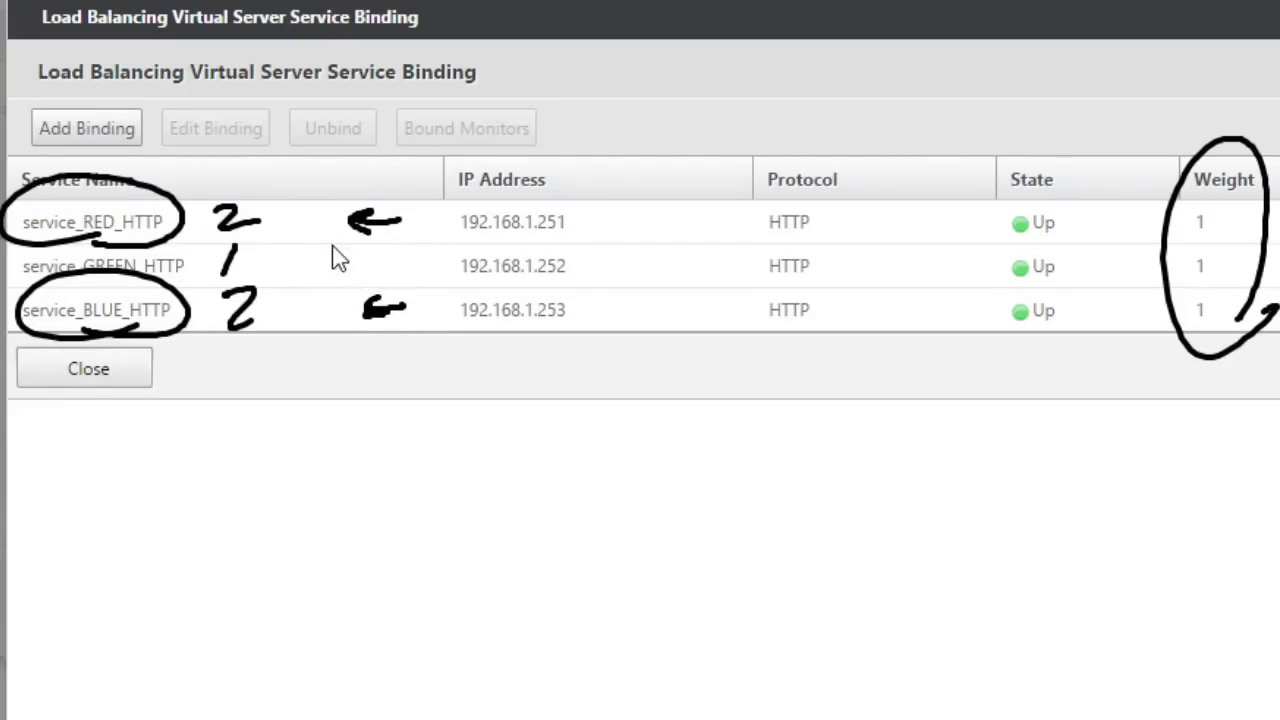
pyautogui.press('Escape')
# - Set the service_RED_HTTP and service_BLUE_HTTP binding weights to 2
pyautogui.doubleClick(104, 224)
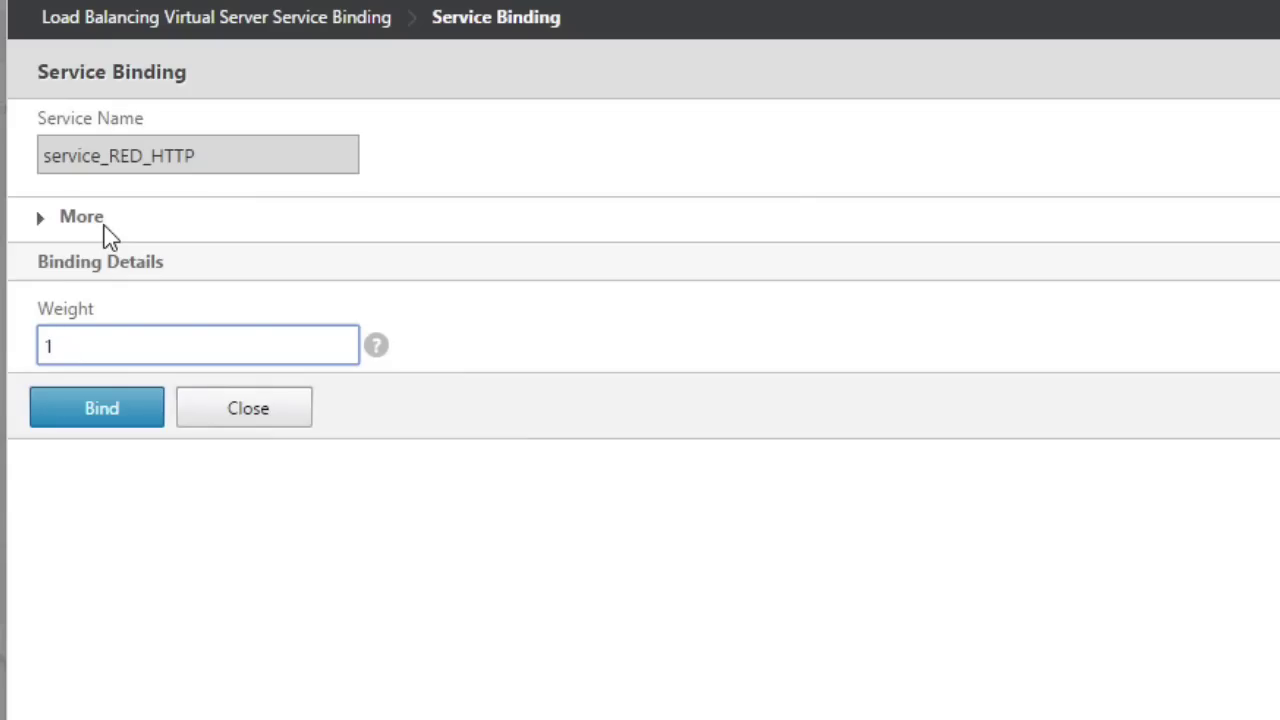
pyautogui.moveTo(60, 346); pyautogui.dragTo(20, 362)
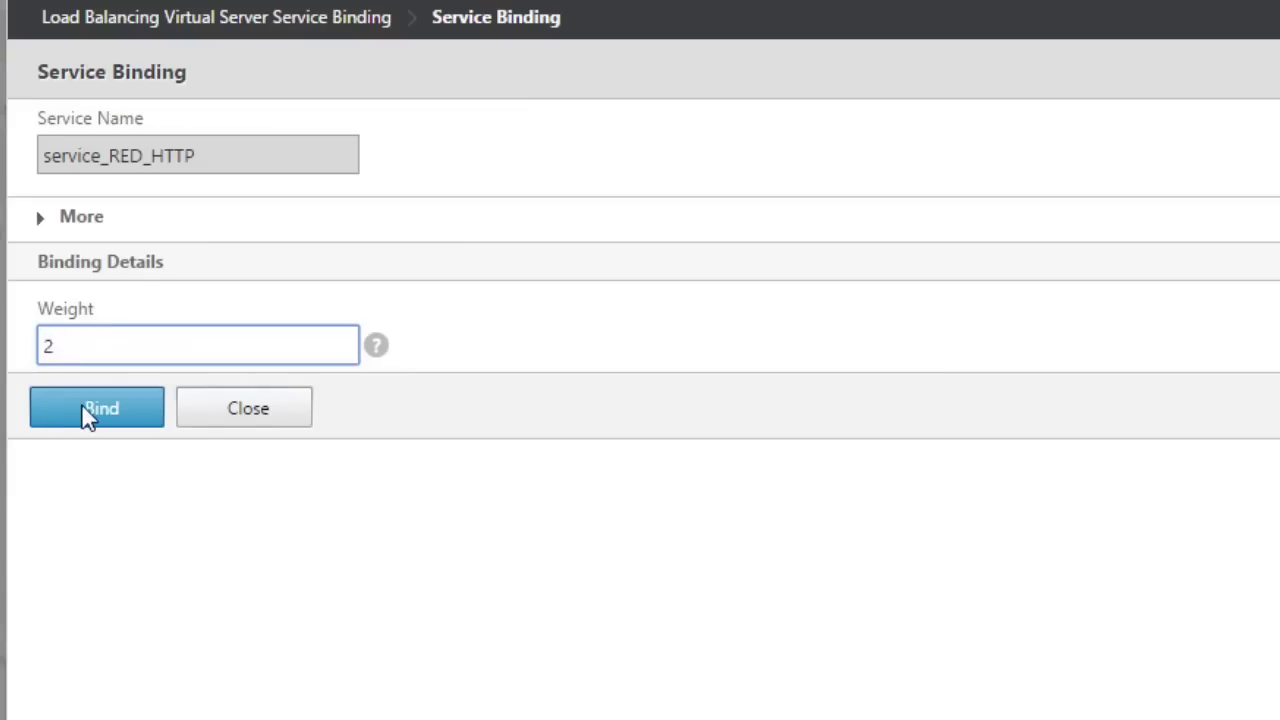
pyautogui.click(84, 406)
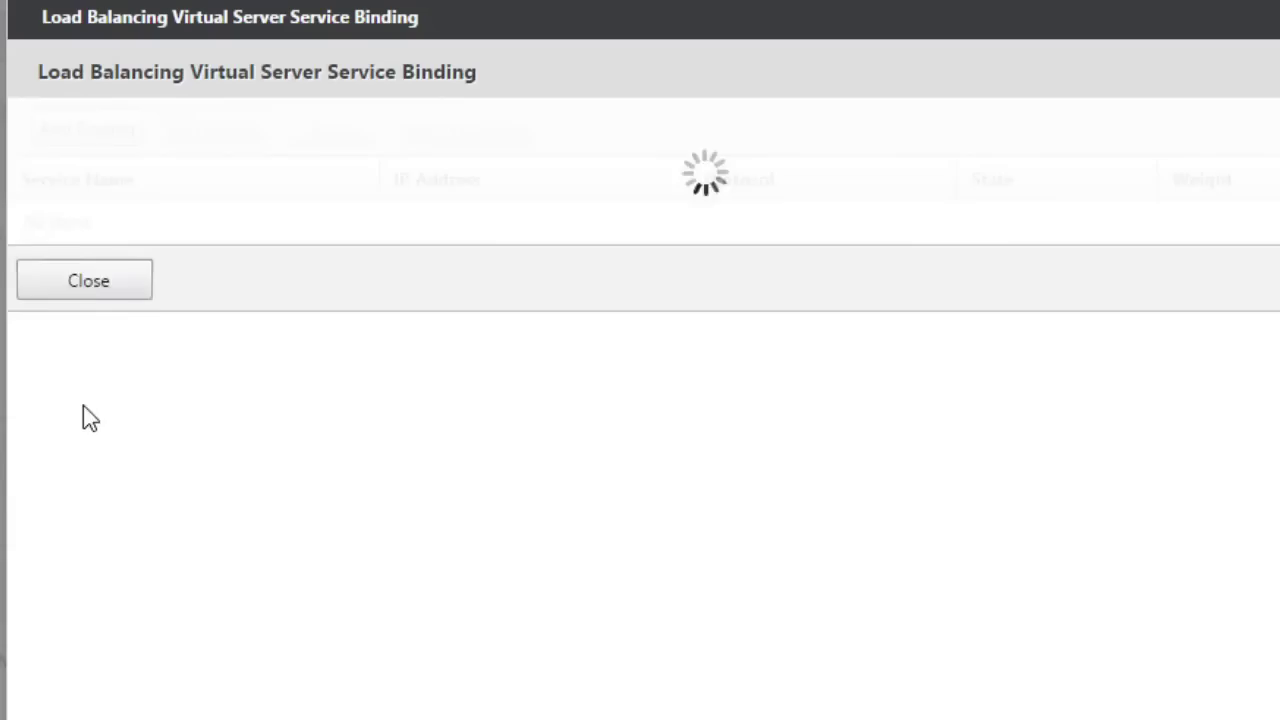
pyautogui.doubleClick(114, 308)
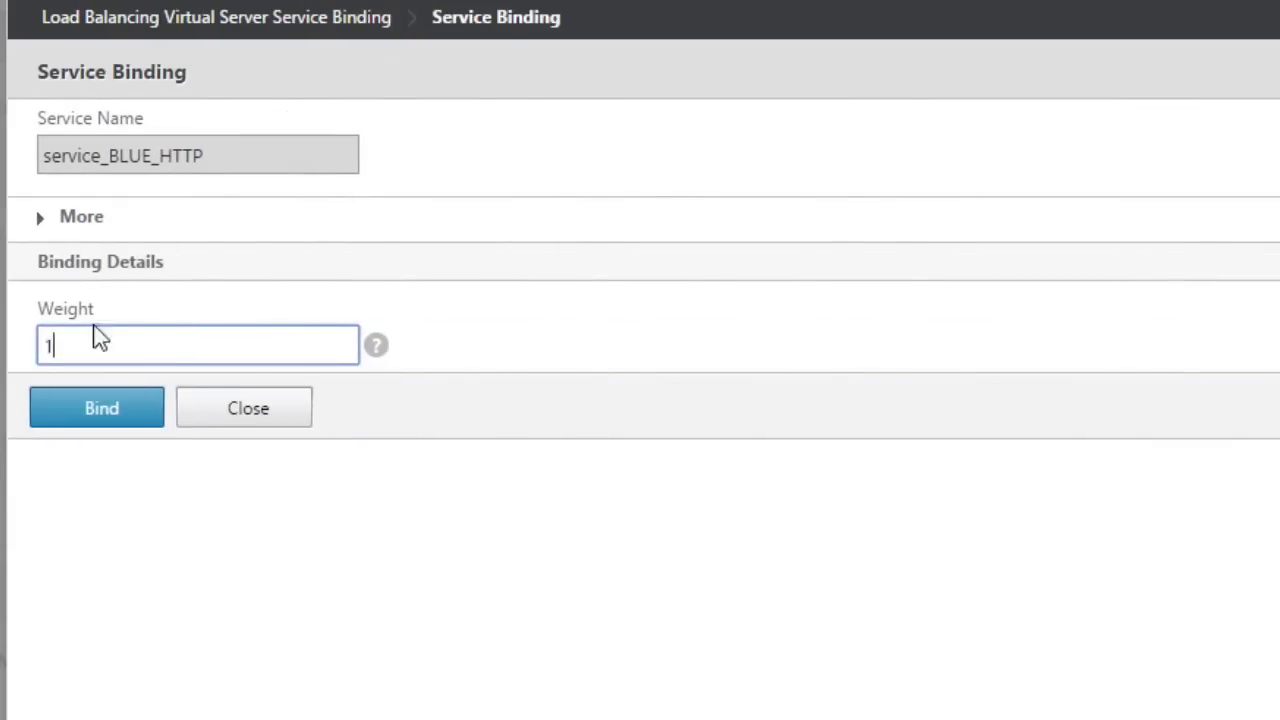
pyautogui.moveTo(94, 338); pyautogui.dragTo(28, 360)
pyautogui.write('2')
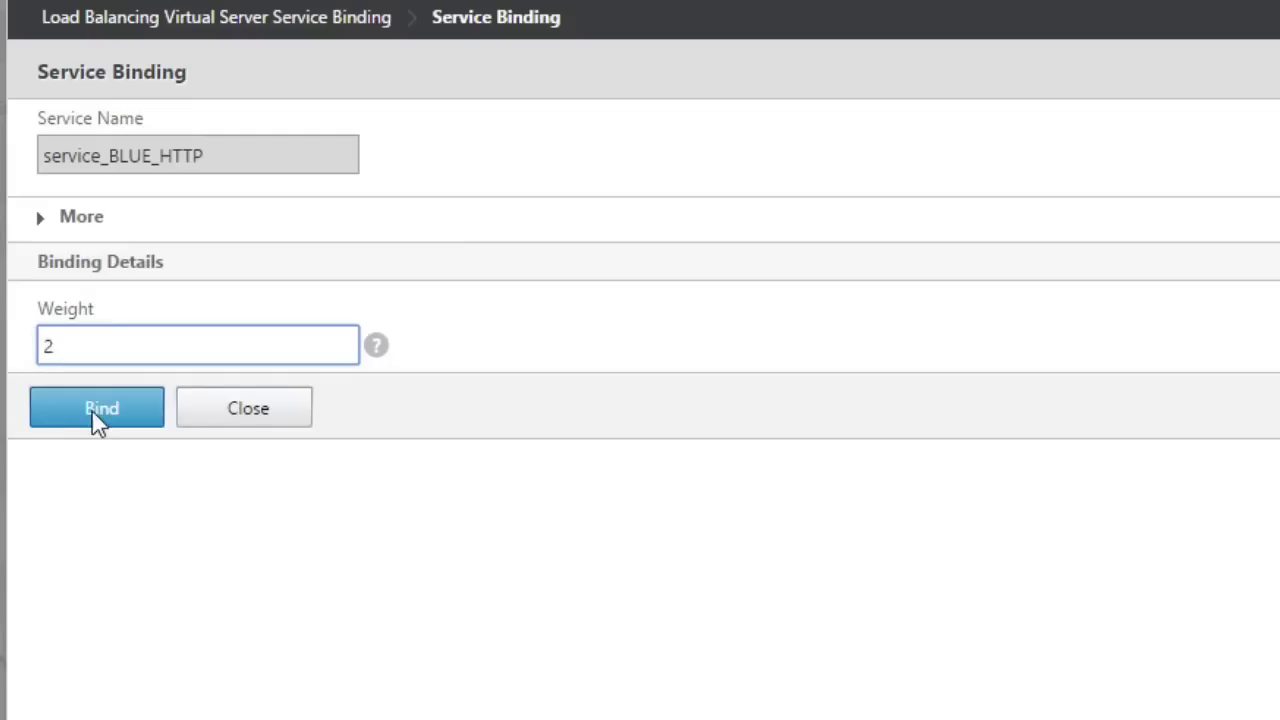
pyautogui.click(100, 427)
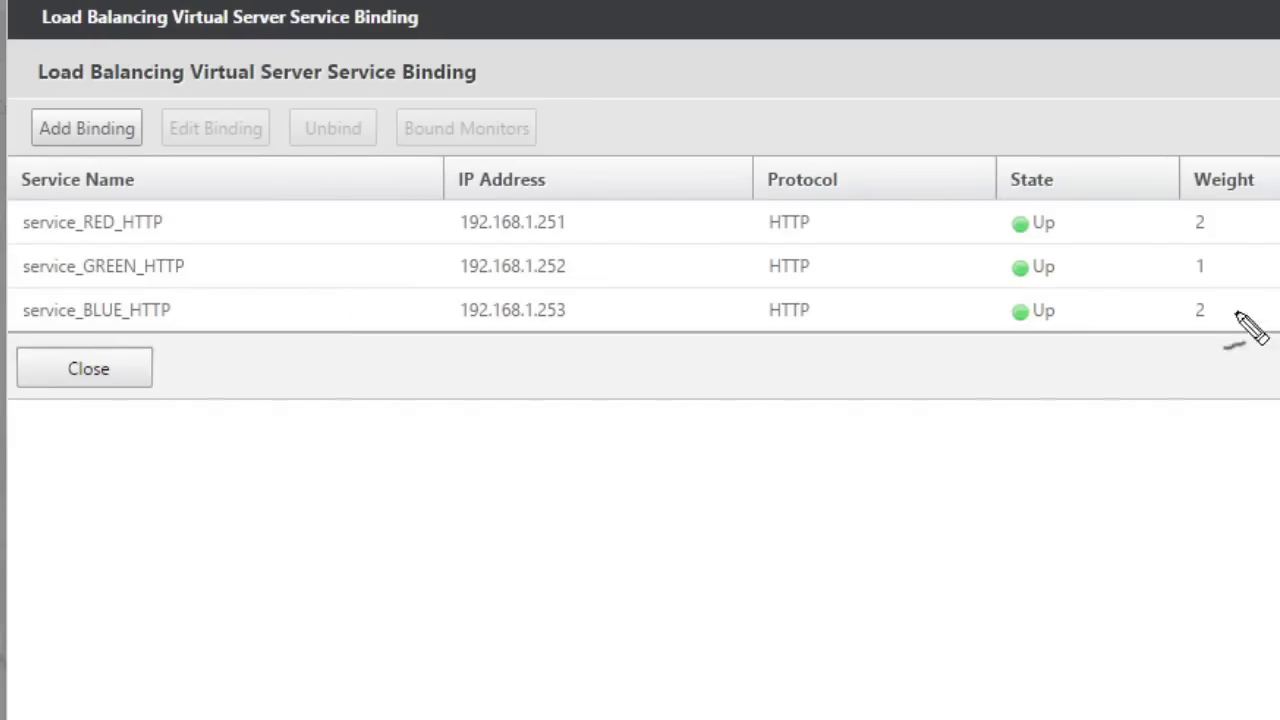
# - Mark the weights 2, 1, 2 on RED, GREEN and BLUE, then close the bindings list
pyautogui.moveTo(1234, 350)
pyautogui.mouseDown()
pyautogui.moveTo(1214, 129)
pyautogui.moveTo(1268, 347)
pyautogui.mouseUp()
pyautogui.moveTo(1128, 228); pyautogui.dragTo(1176, 224)
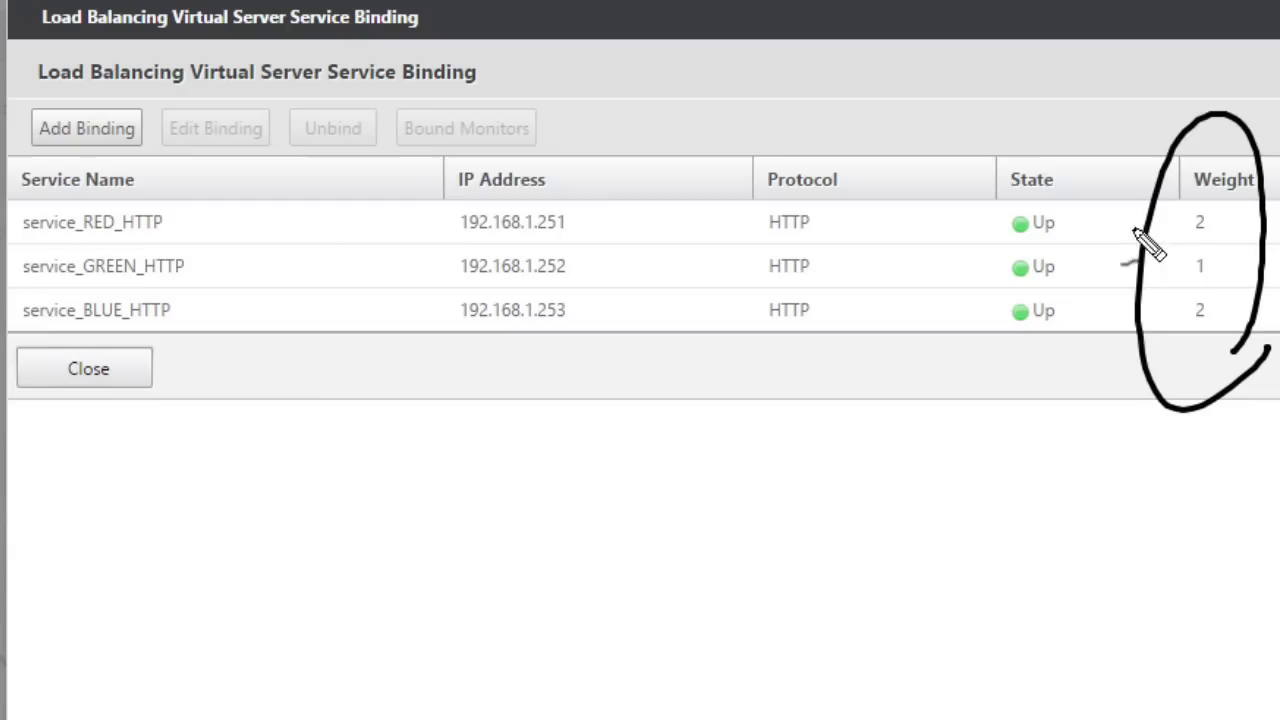
pyautogui.moveTo(1126, 272); pyautogui.dragTo(1176, 268)
pyautogui.moveTo(1120, 324); pyautogui.dragTo(1156, 318)
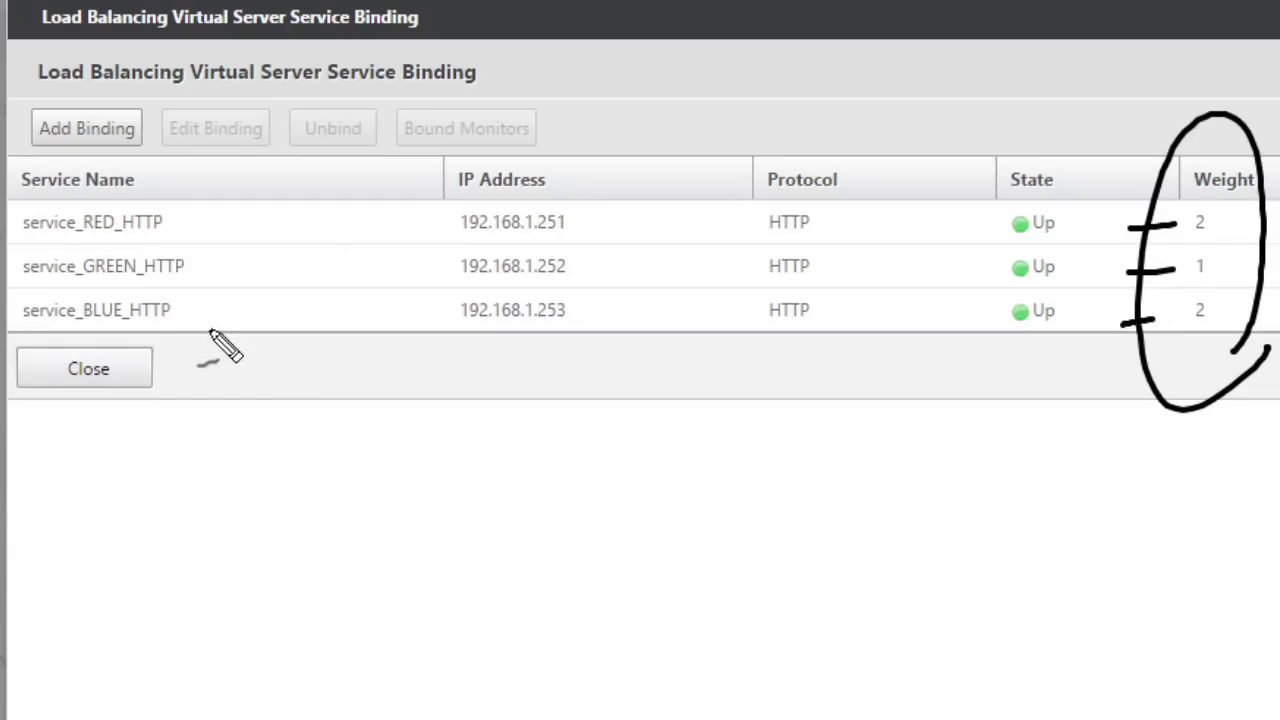
pyautogui.moveTo(188, 330)
pyautogui.mouseDown()
pyautogui.moveTo(212, 240)
pyautogui.moveTo(184, 278)
pyautogui.mouseUp()
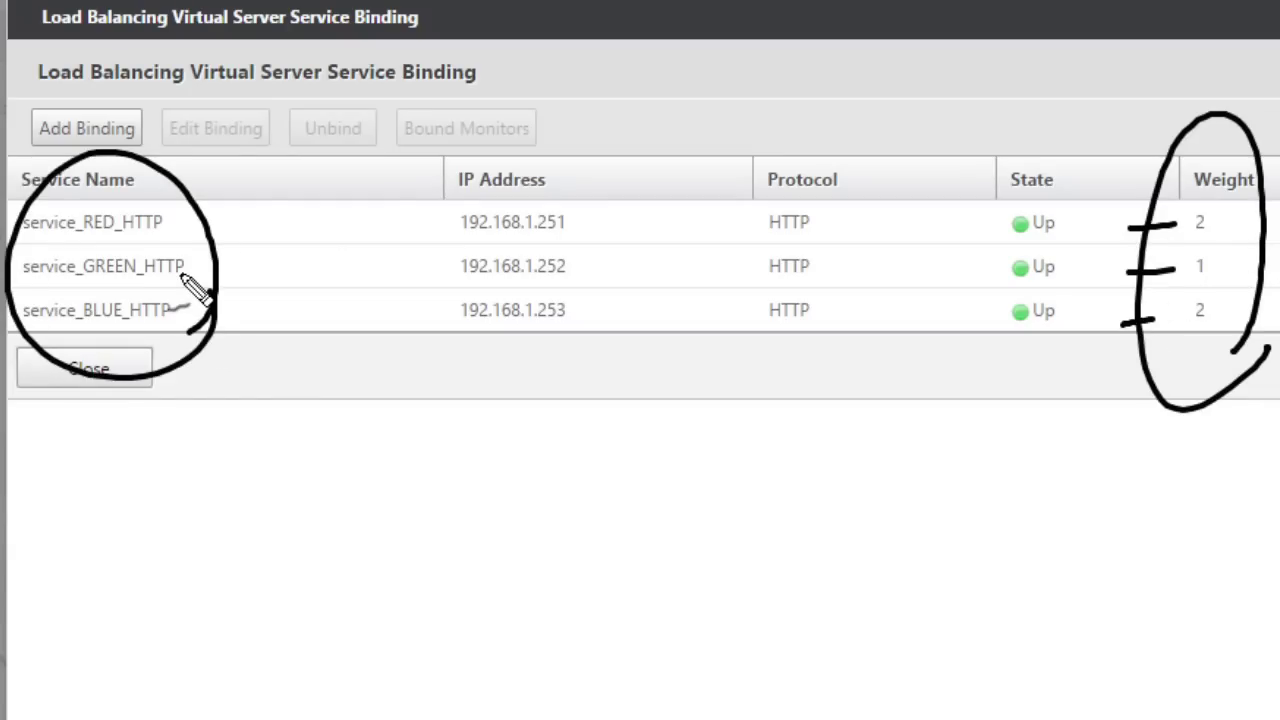
pyautogui.moveTo(325, 240); pyautogui.dragTo(263, 238)
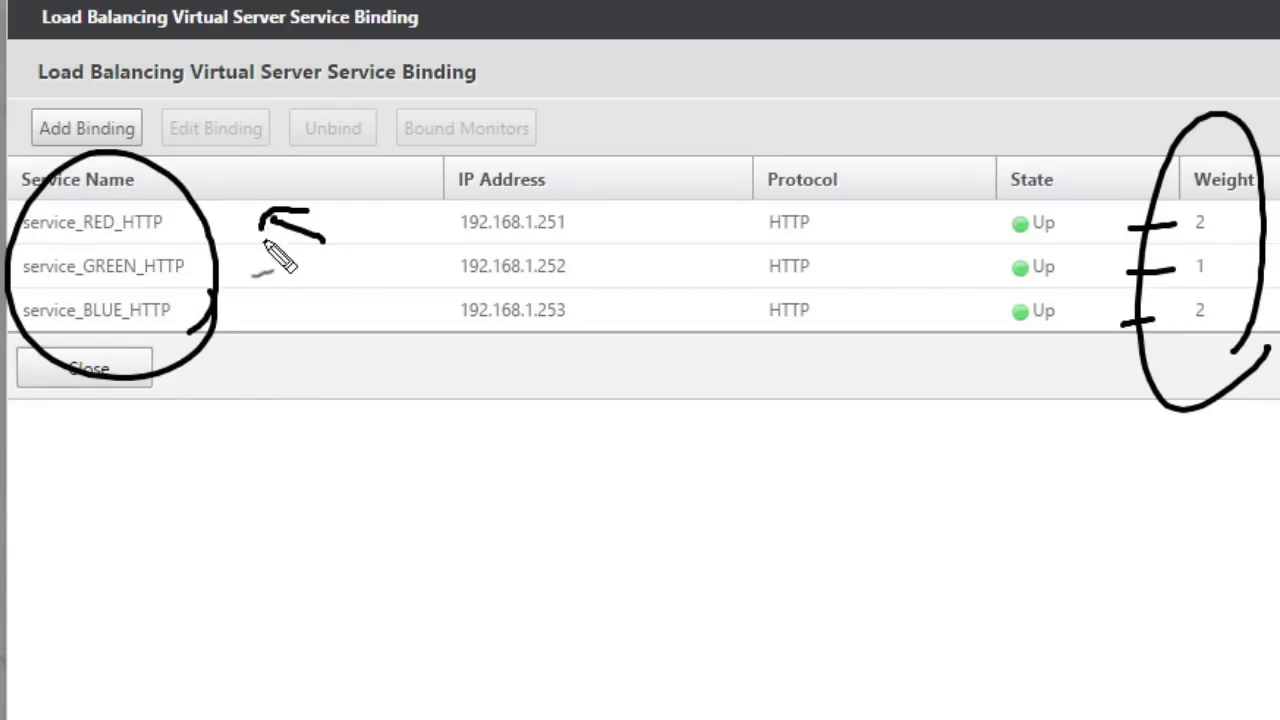
pyautogui.moveTo(325, 293)
pyautogui.mouseDown()
pyautogui.moveTo(289, 315)
pyautogui.moveTo(300, 320)
pyautogui.mouseUp()
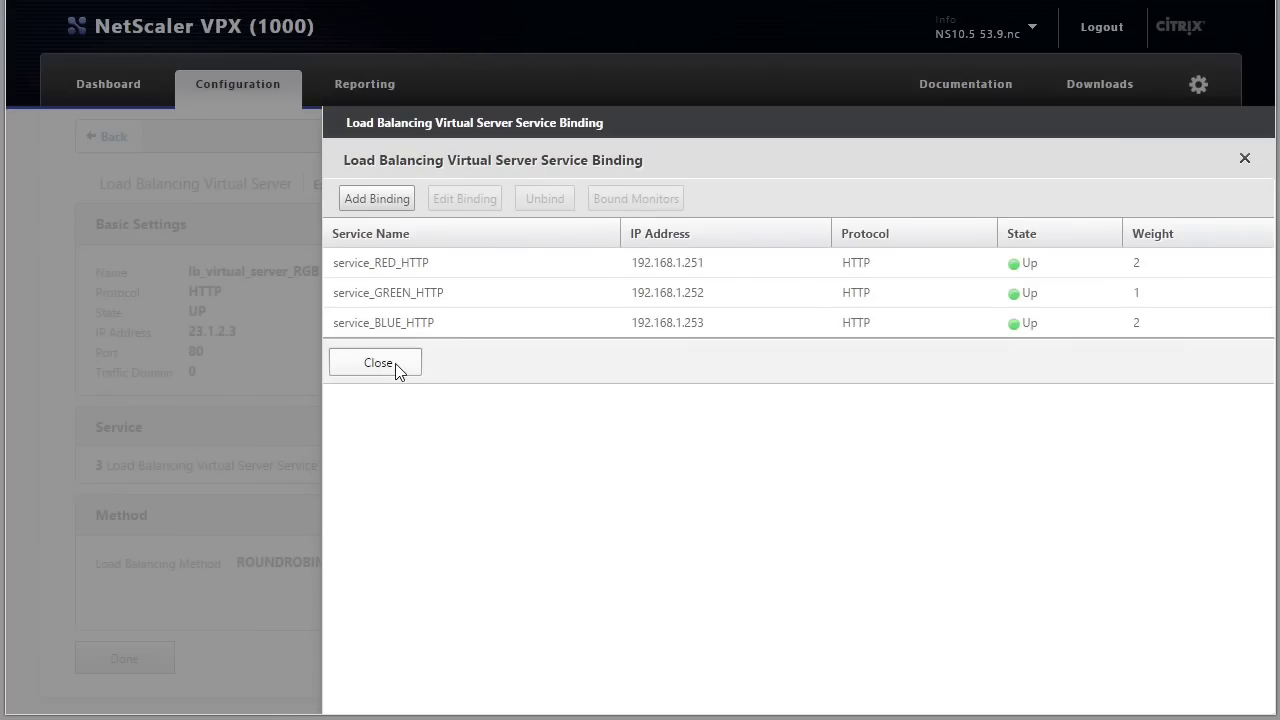
pyautogui.click(88, 368)
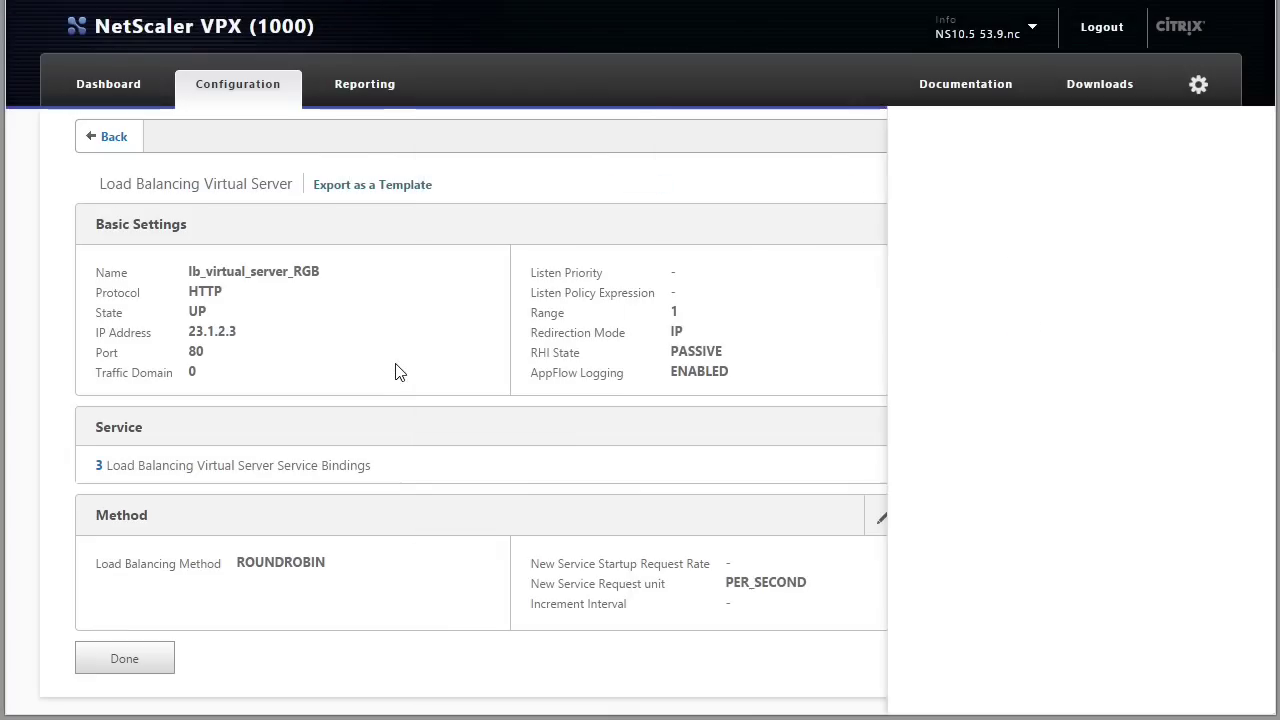
# - Finish editing the virtual server and reload 23.1.2.3 in several fresh Chrome windows
pyautogui.click(141, 658)
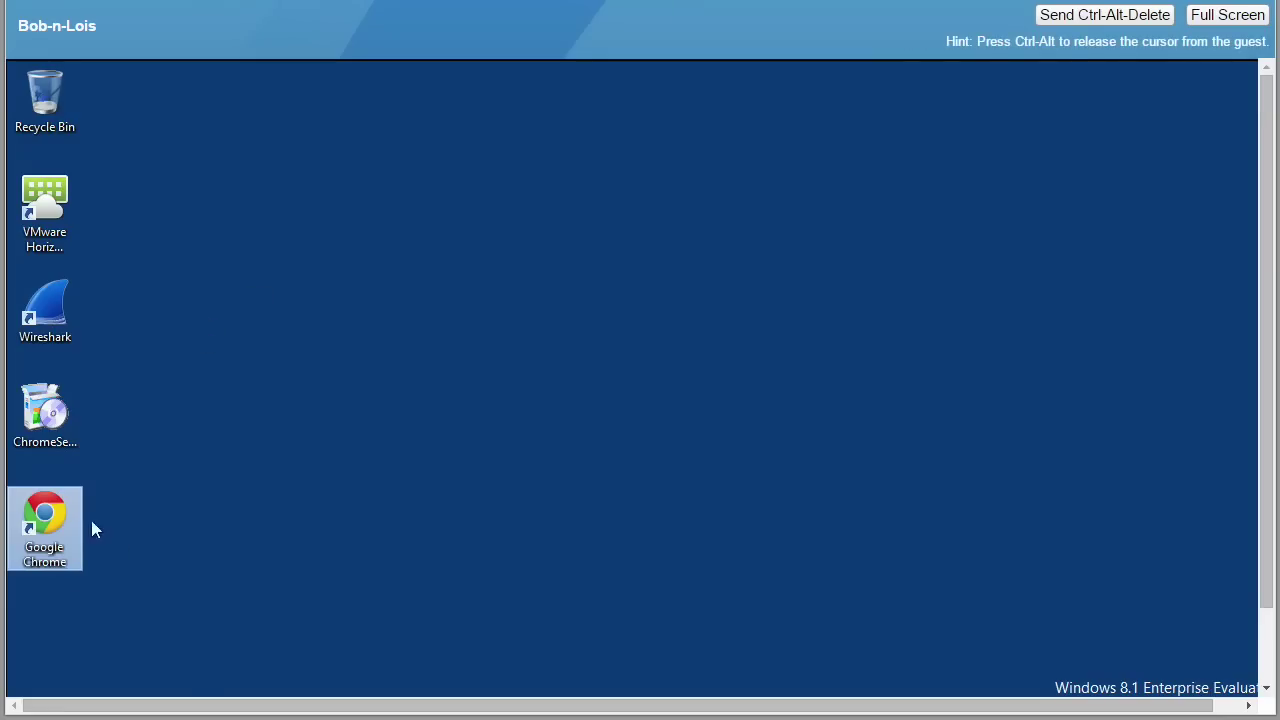
pyautogui.doubleClick(49, 513)
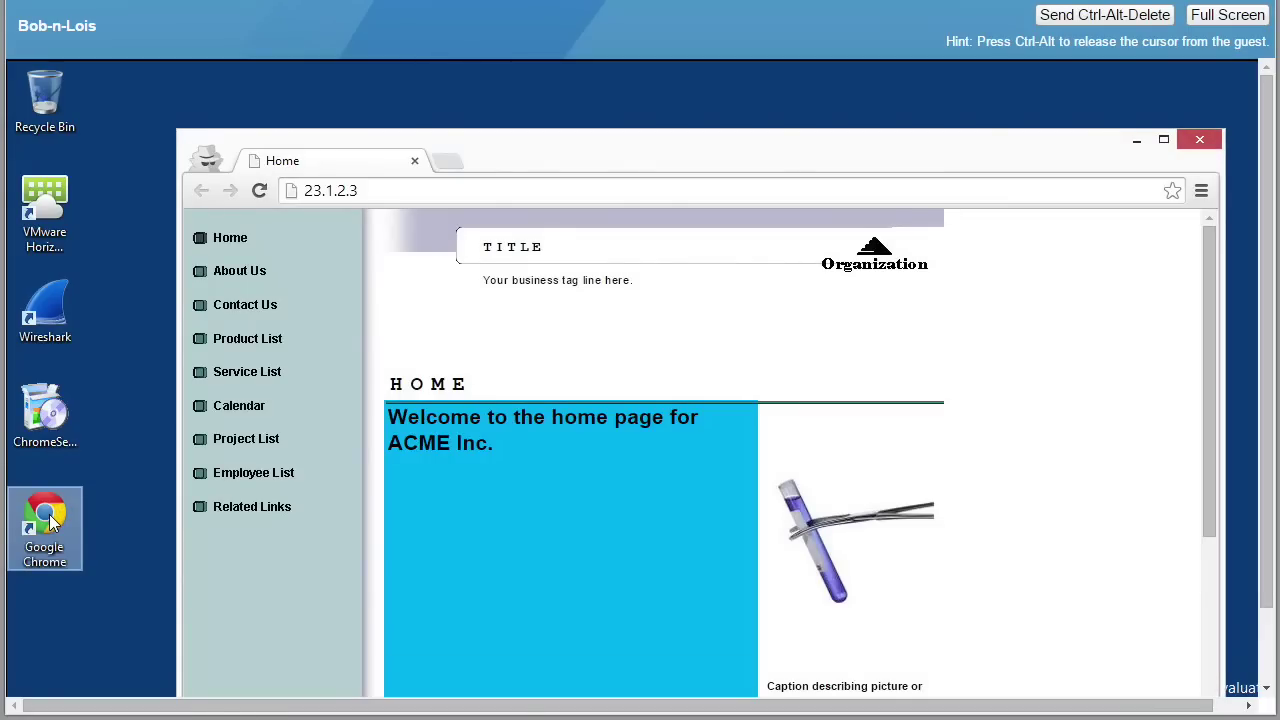
pyautogui.click(1199, 139)
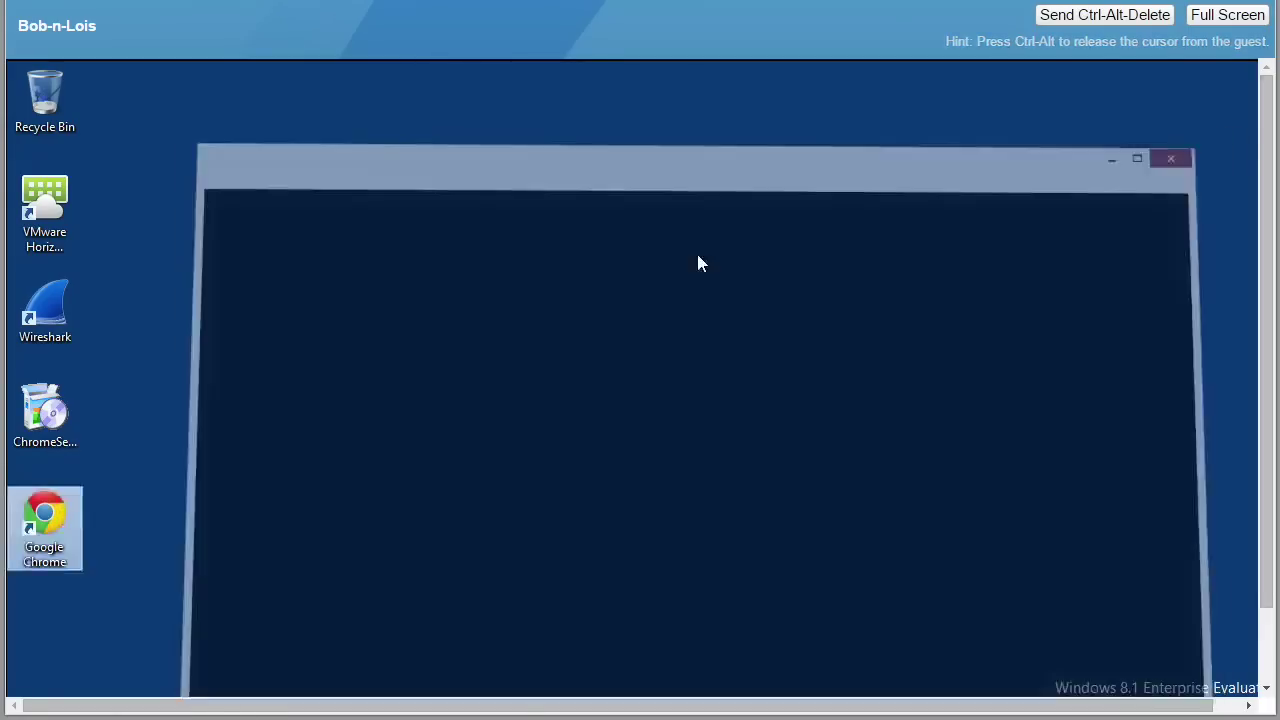
pyautogui.doubleClick(48, 512)
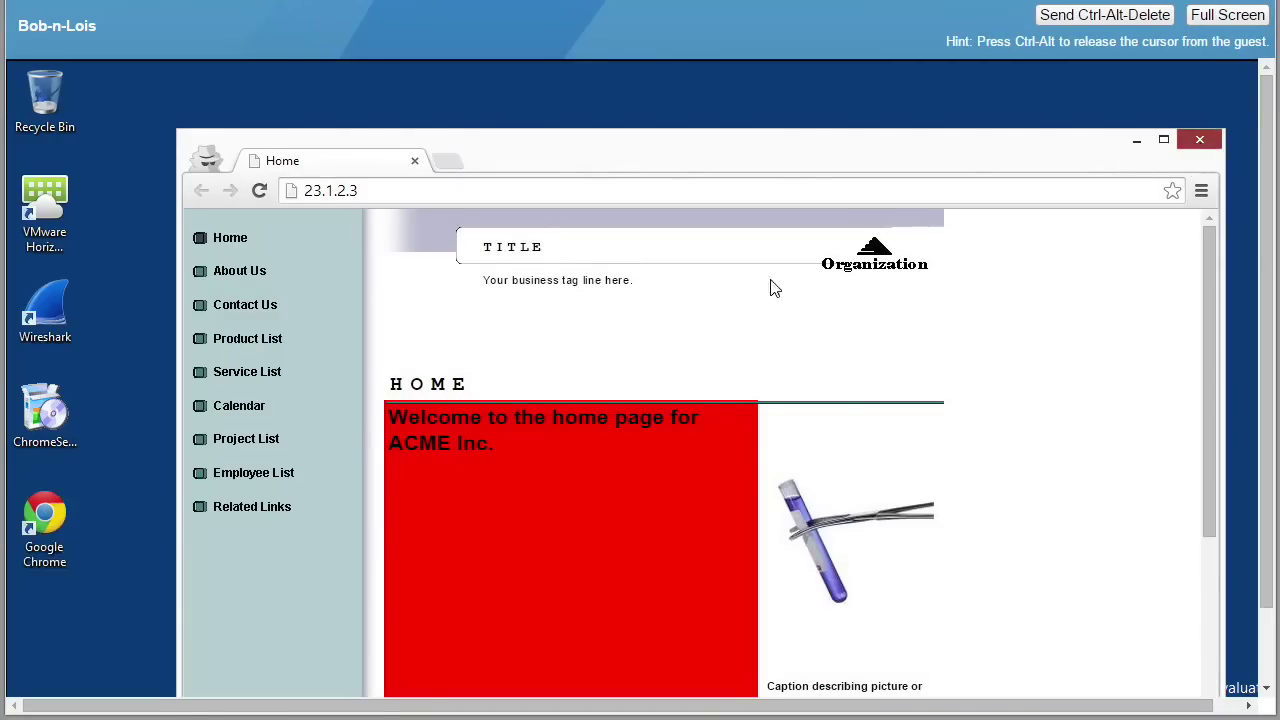
pyautogui.hotkey('ctrl', 'w')
pyautogui.doubleClick(49, 515)
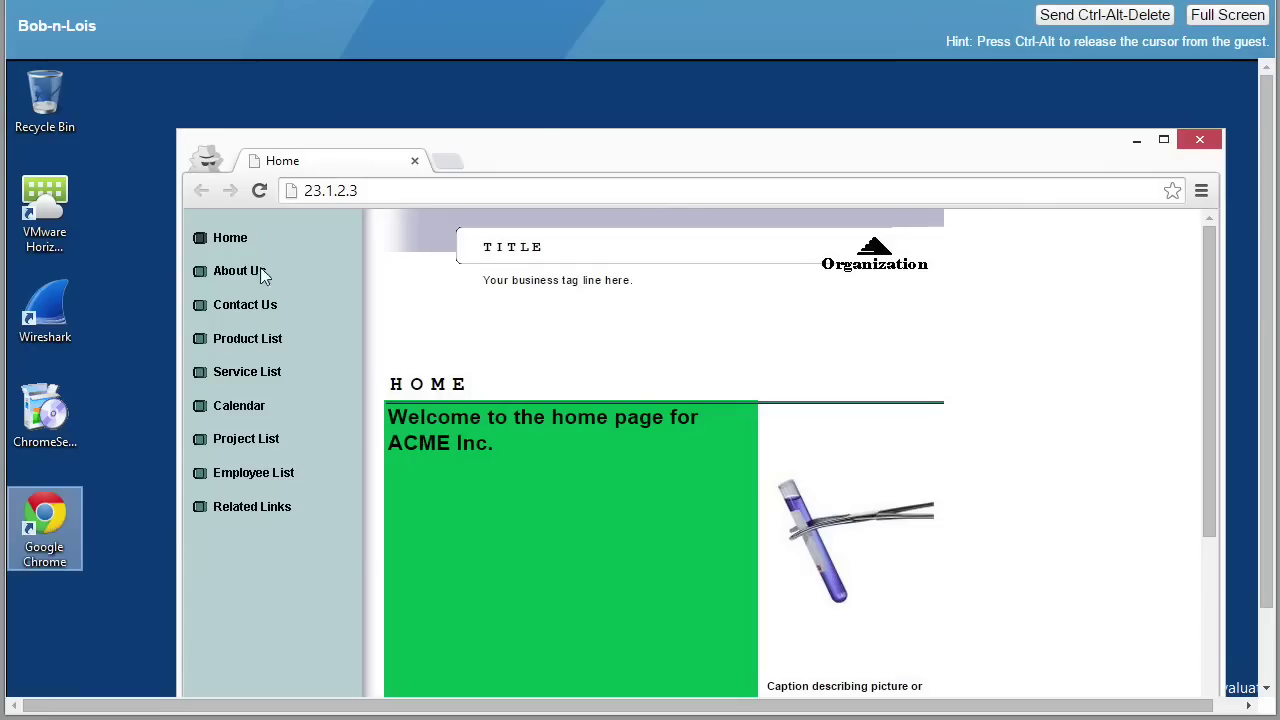
pyautogui.click(1205, 147)
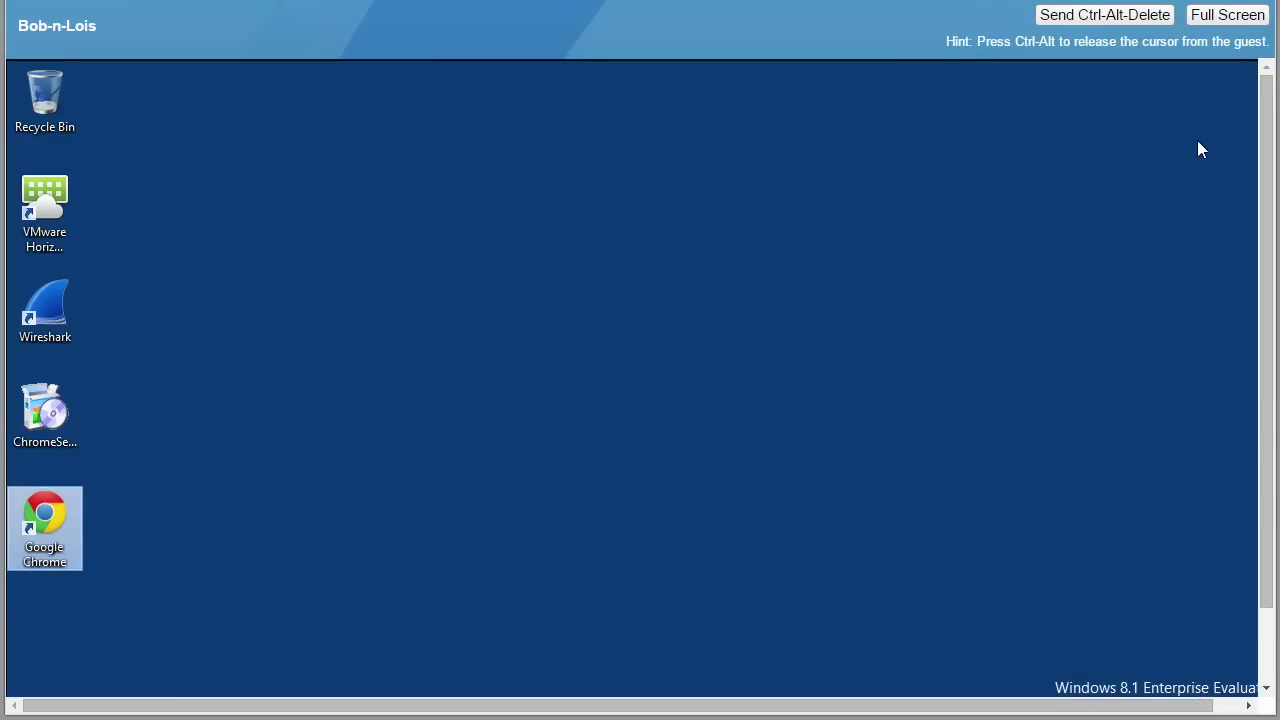
pyautogui.doubleClick(50, 514)
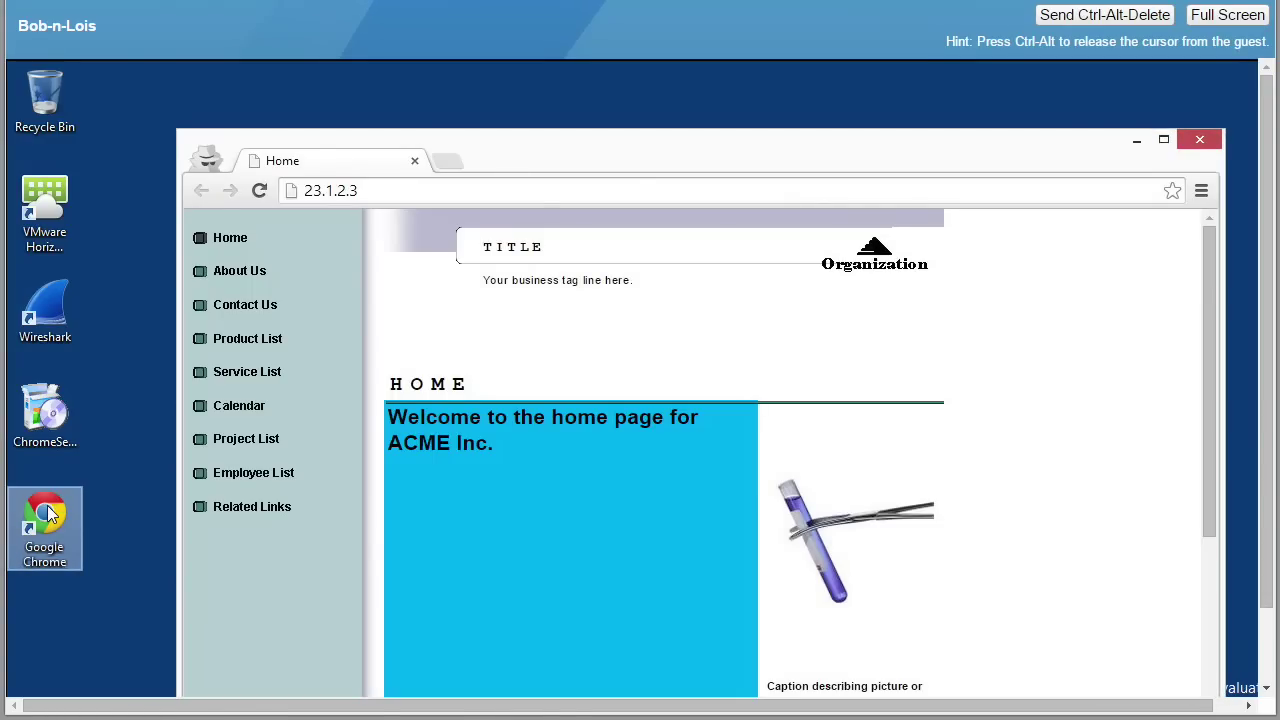
pyautogui.click(1200, 140)
# - Keep relaunching Chrome on 23.1.2.3, watching the block cycle through red, green and cyan
pyautogui.press('Return')
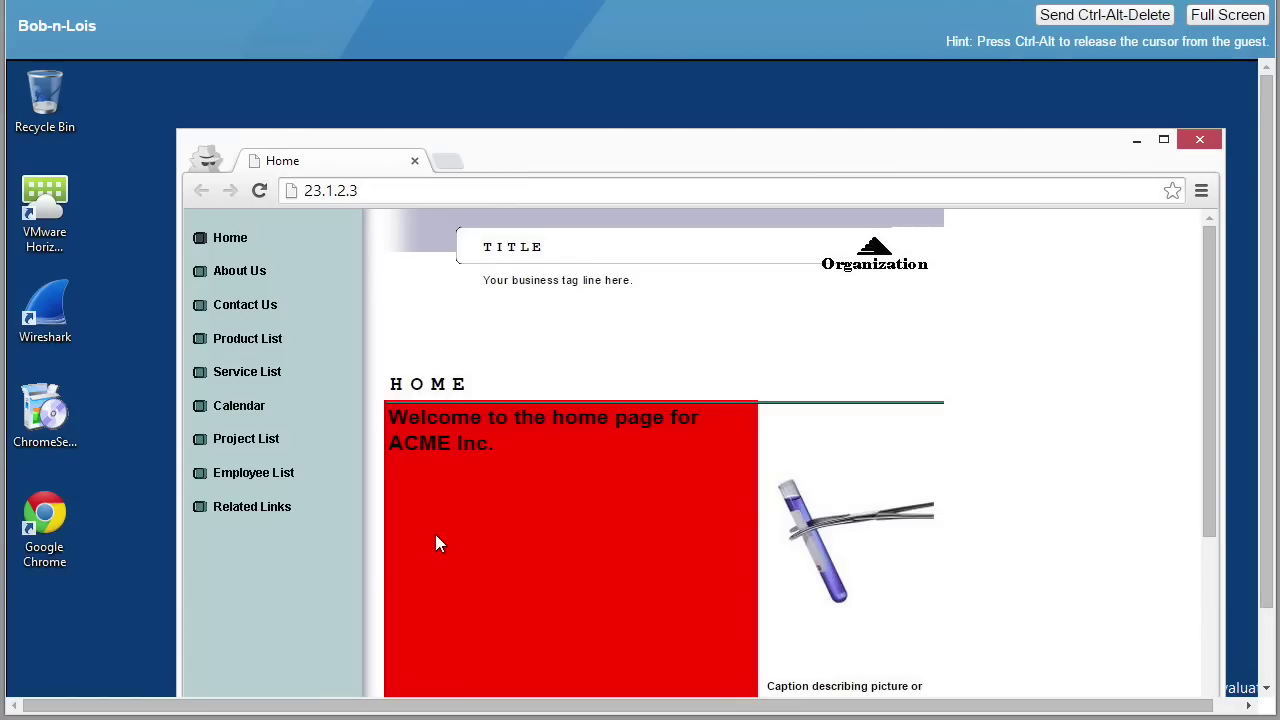
pyautogui.click(1200, 140)
pyautogui.doubleClick(61, 507)
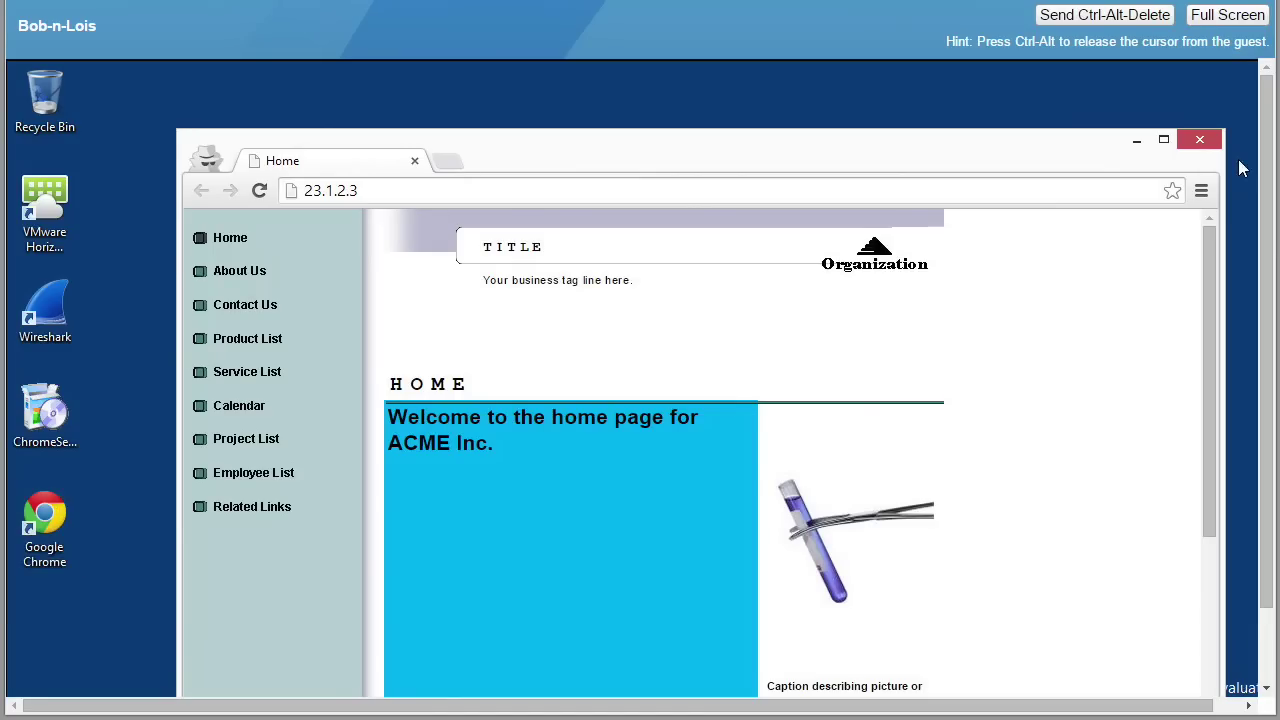
pyautogui.click(1199, 139)
pyautogui.doubleClick(65, 512)
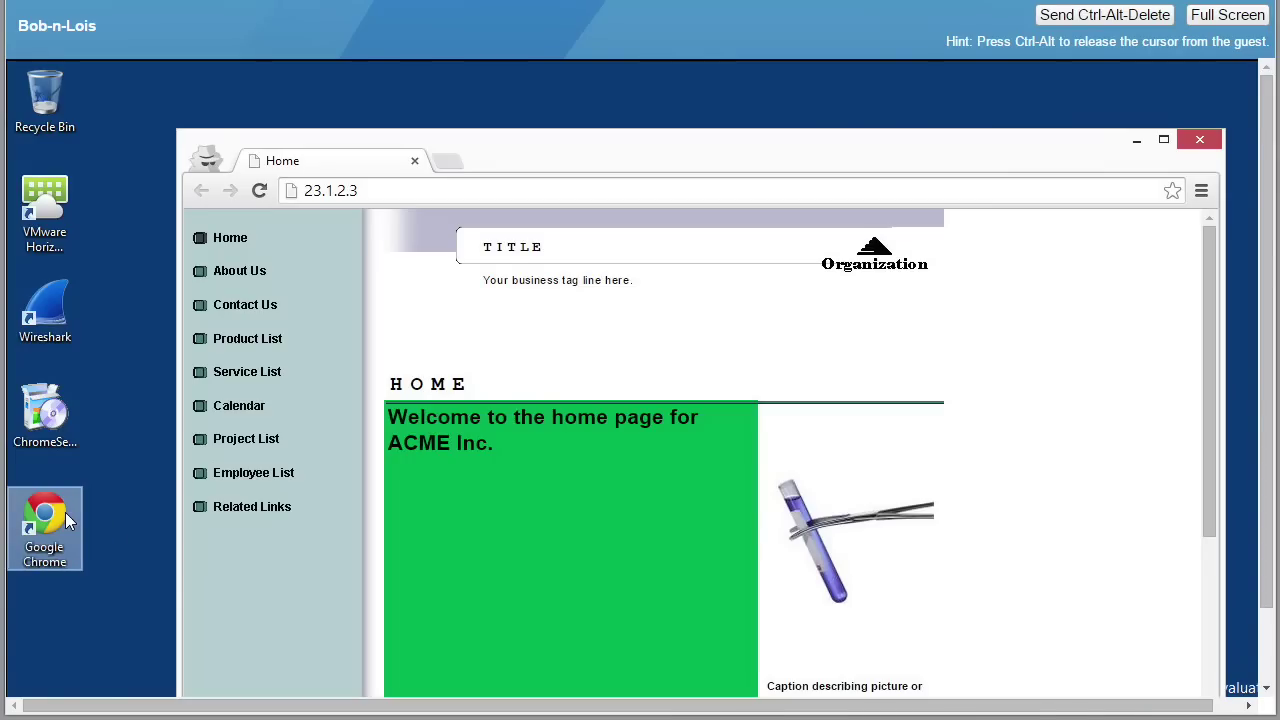
pyautogui.click(1199, 139)
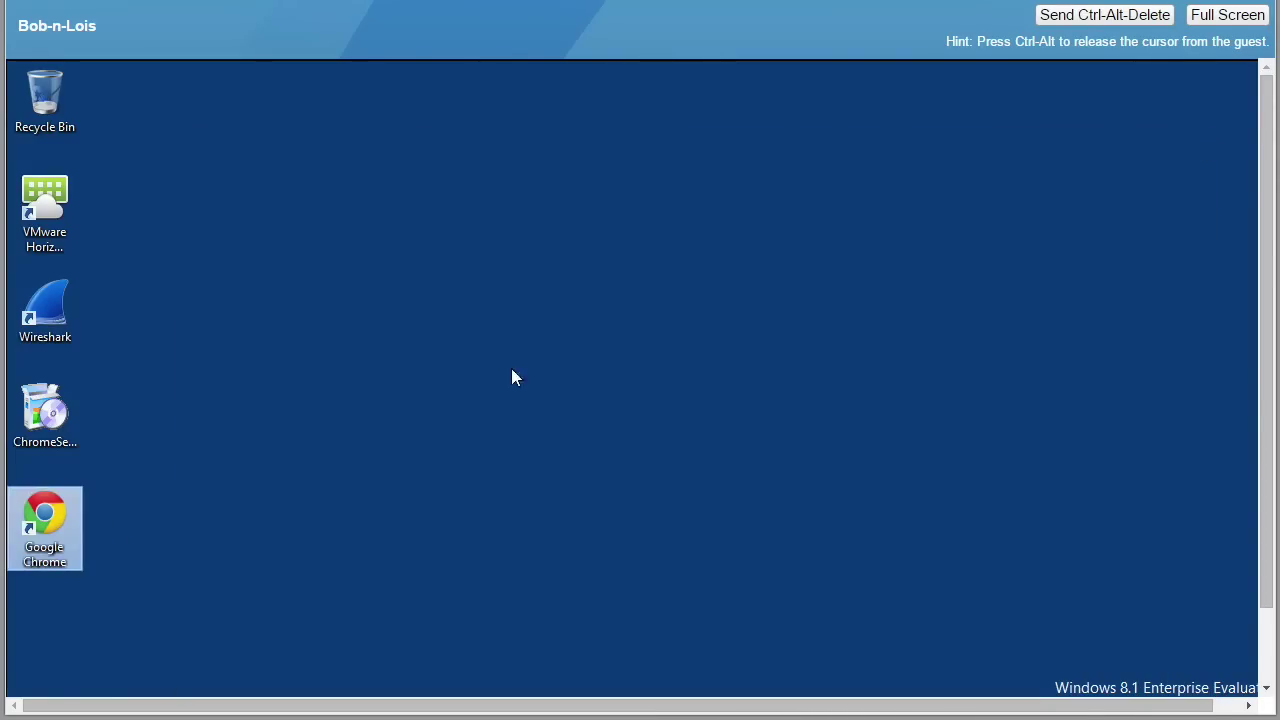
pyautogui.doubleClick(62, 509)
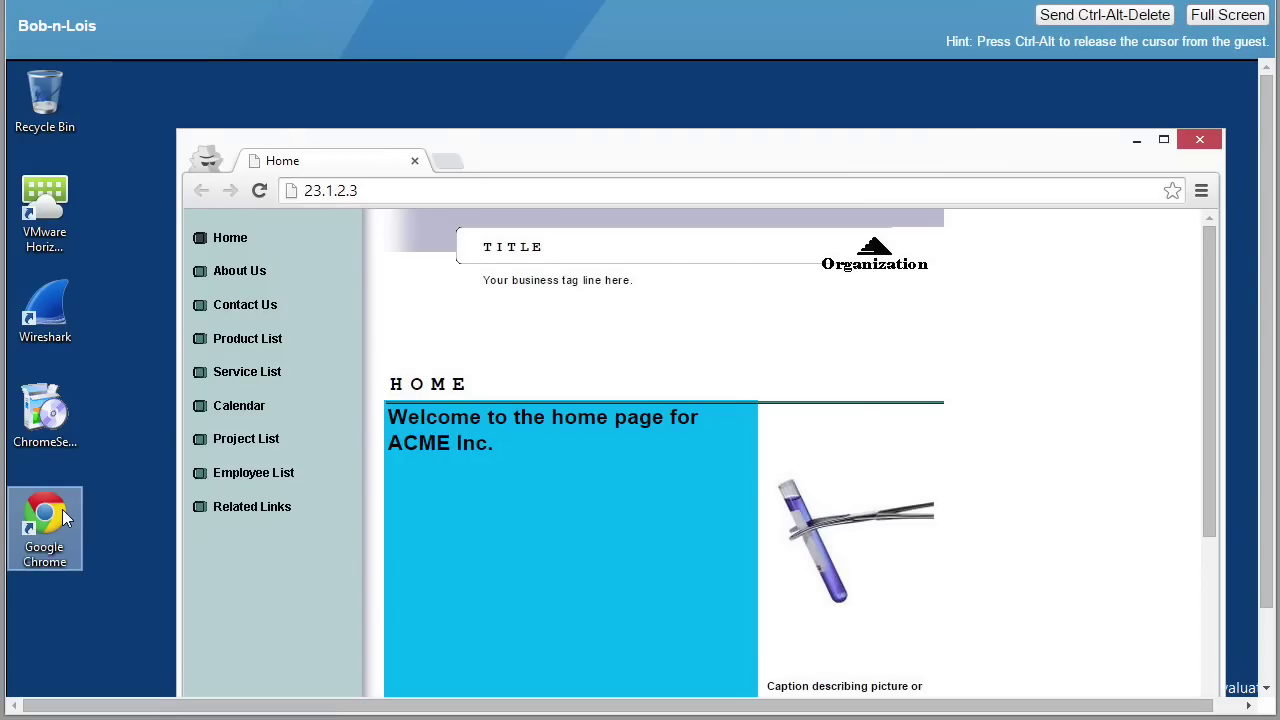
pyautogui.click(1199, 139)
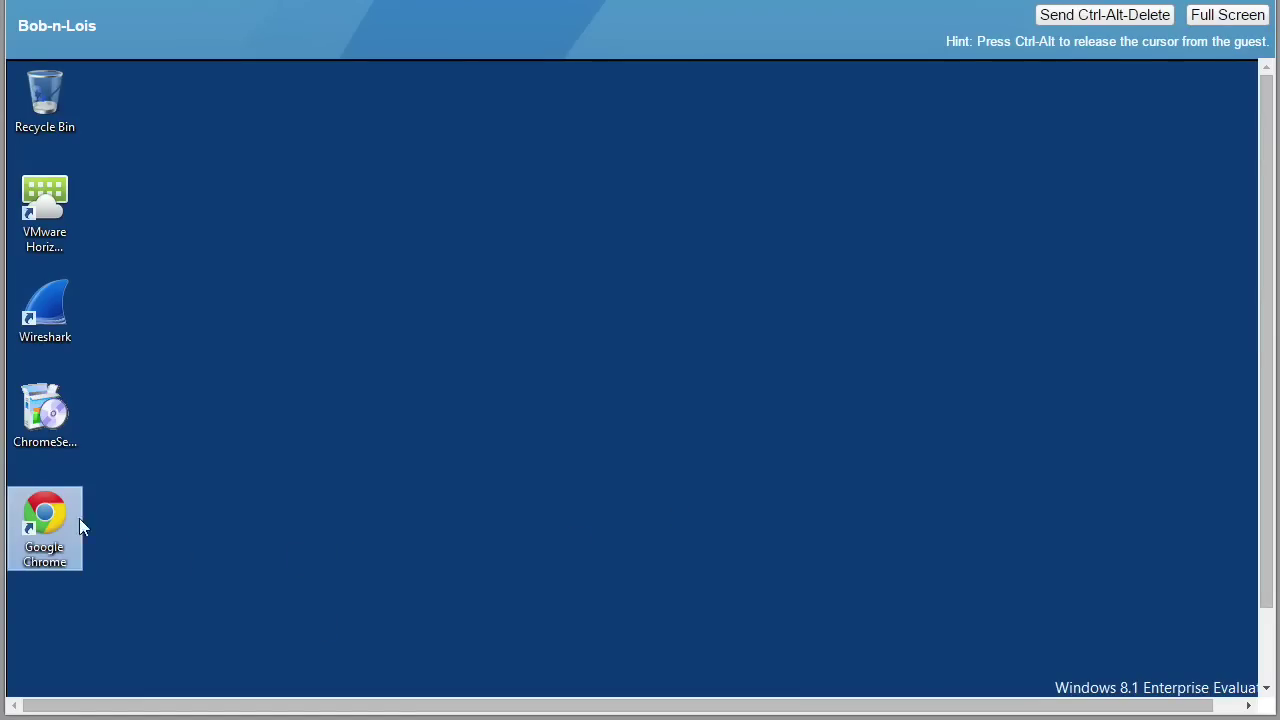
pyautogui.doubleClick(48, 520)
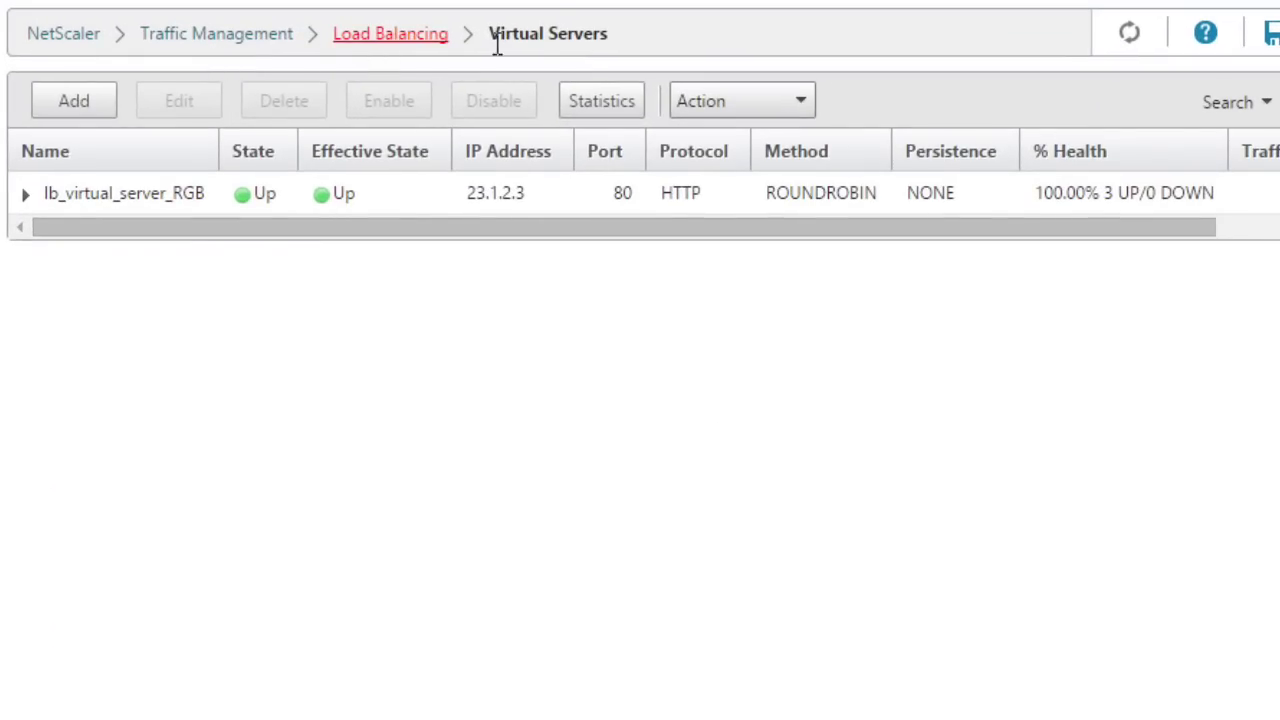
# - Open lb_virtual_server_RGB and mark its 3 service bindings and ROUNDROBIN method with the pen
pyautogui.doubleClick(157, 193)
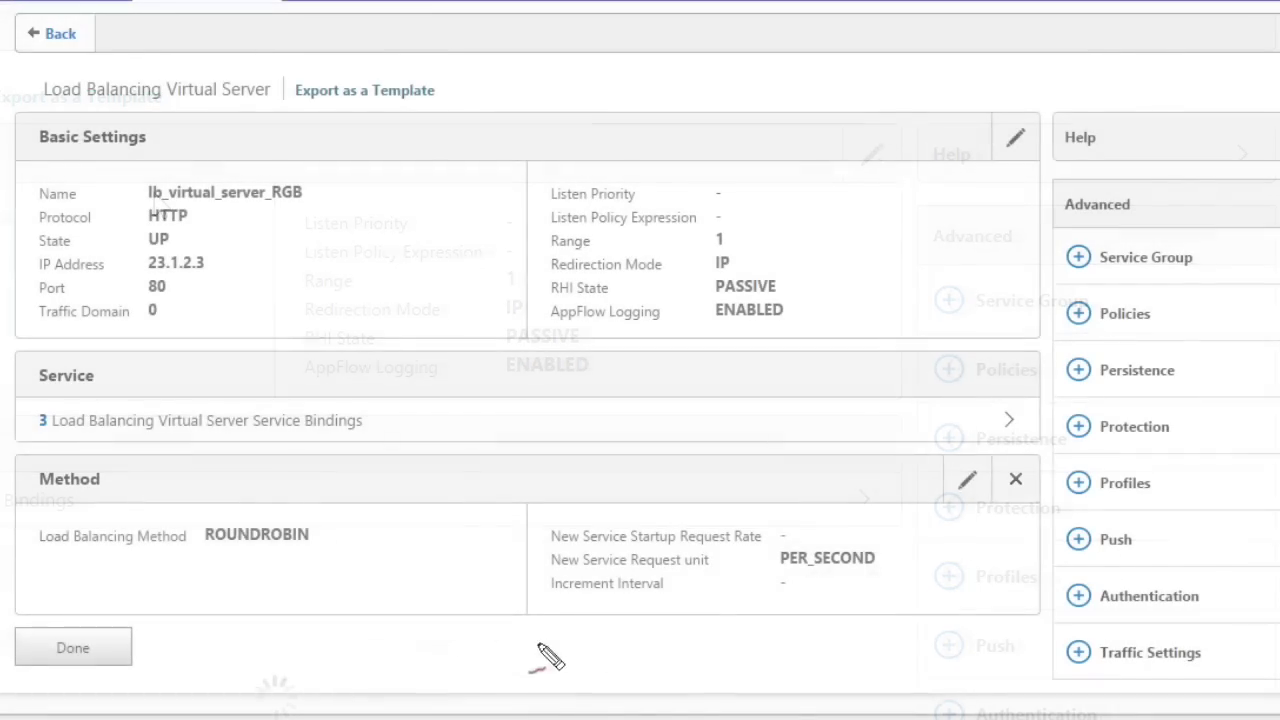
pyautogui.moveTo(45, 448)
pyautogui.mouseDown()
pyautogui.moveTo(285, 457)
pyautogui.moveTo(228, 392)
pyautogui.moveTo(84, 458)
pyautogui.mouseUp()
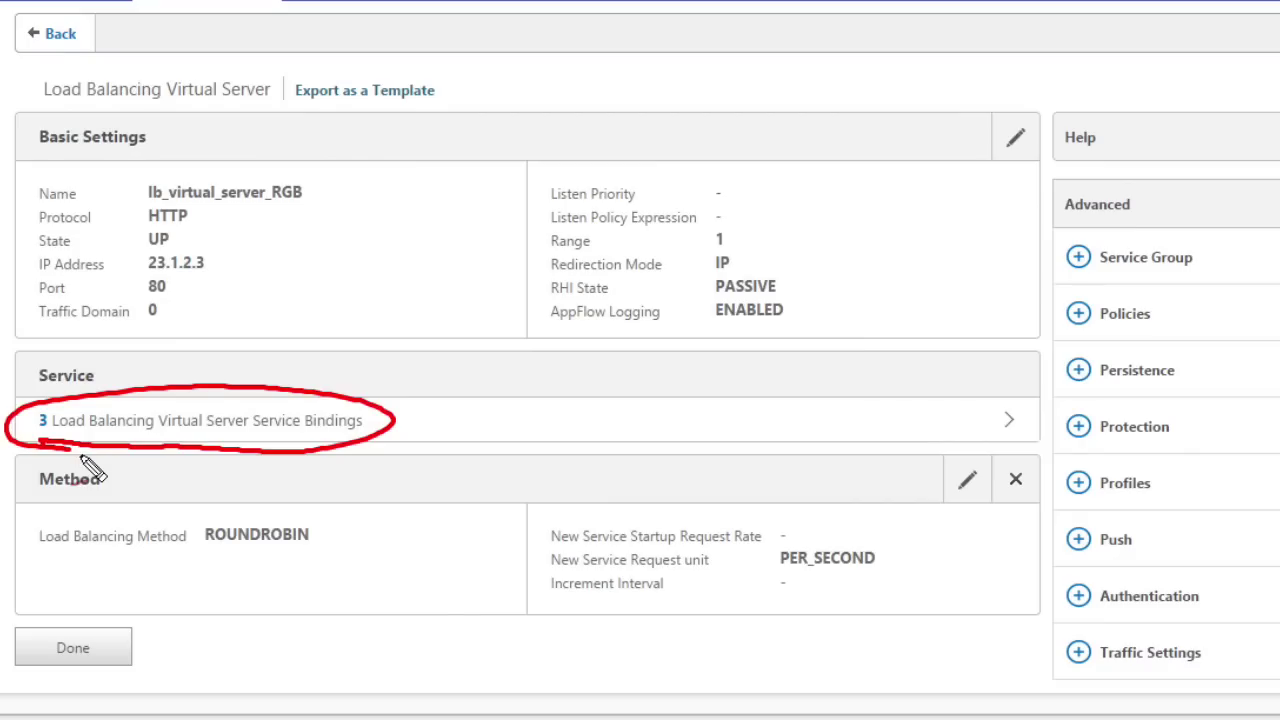
pyautogui.moveTo(75, 505)
pyautogui.mouseDown()
pyautogui.moveTo(122, 482)
pyautogui.moveTo(40, 492)
pyautogui.mouseUp()
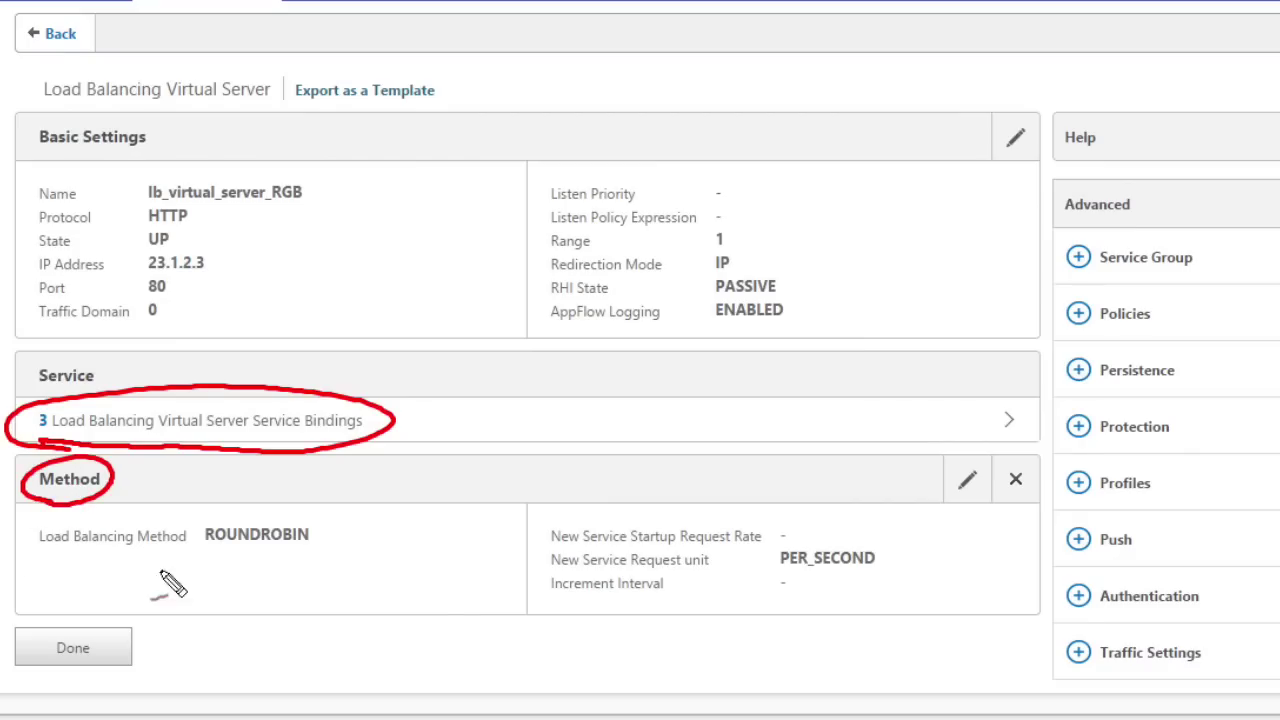
pyautogui.moveTo(222, 584)
pyautogui.mouseDown()
pyautogui.moveTo(213, 558)
pyautogui.moveTo(186, 566)
pyautogui.moveTo(213, 562)
pyautogui.mouseUp()
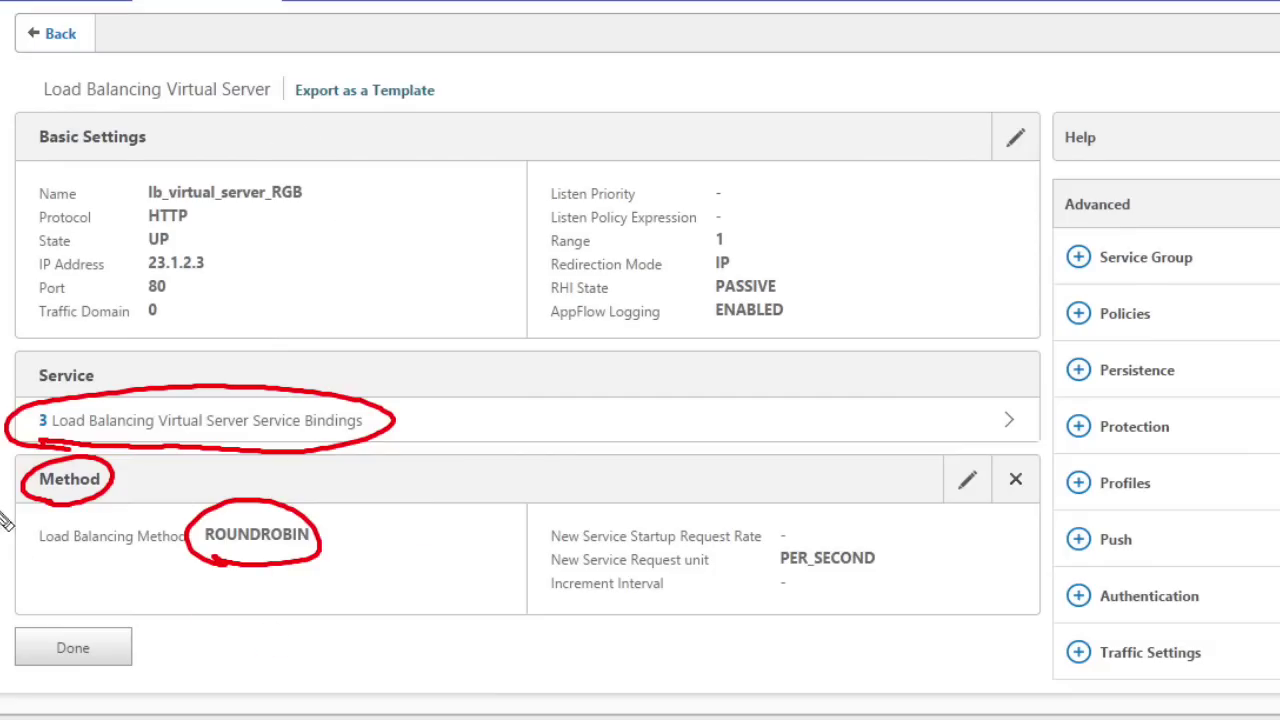
pyautogui.moveTo(5, 520); pyautogui.dragTo(8, 490)
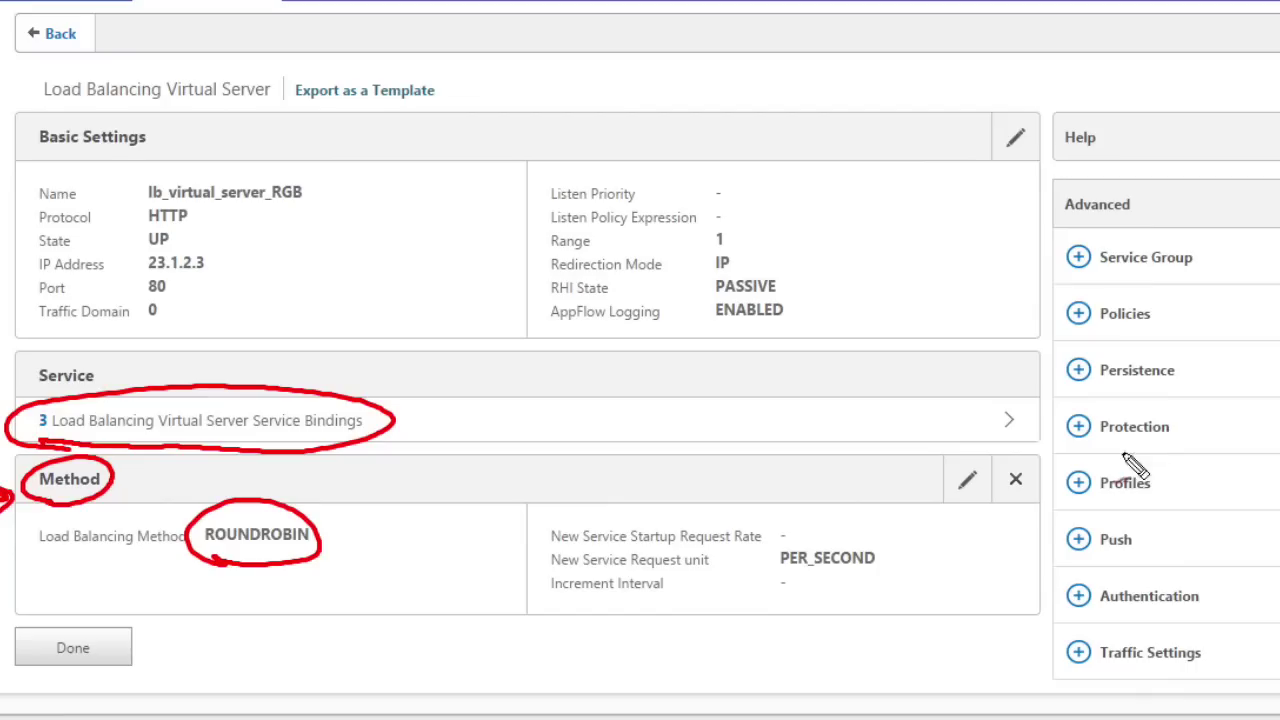
pyautogui.moveTo(1063, 444)
pyautogui.mouseDown()
pyautogui.moveTo(1098, 418)
pyautogui.moveTo(606, 622)
pyautogui.moveTo(610, 640)
pyautogui.mouseUp()
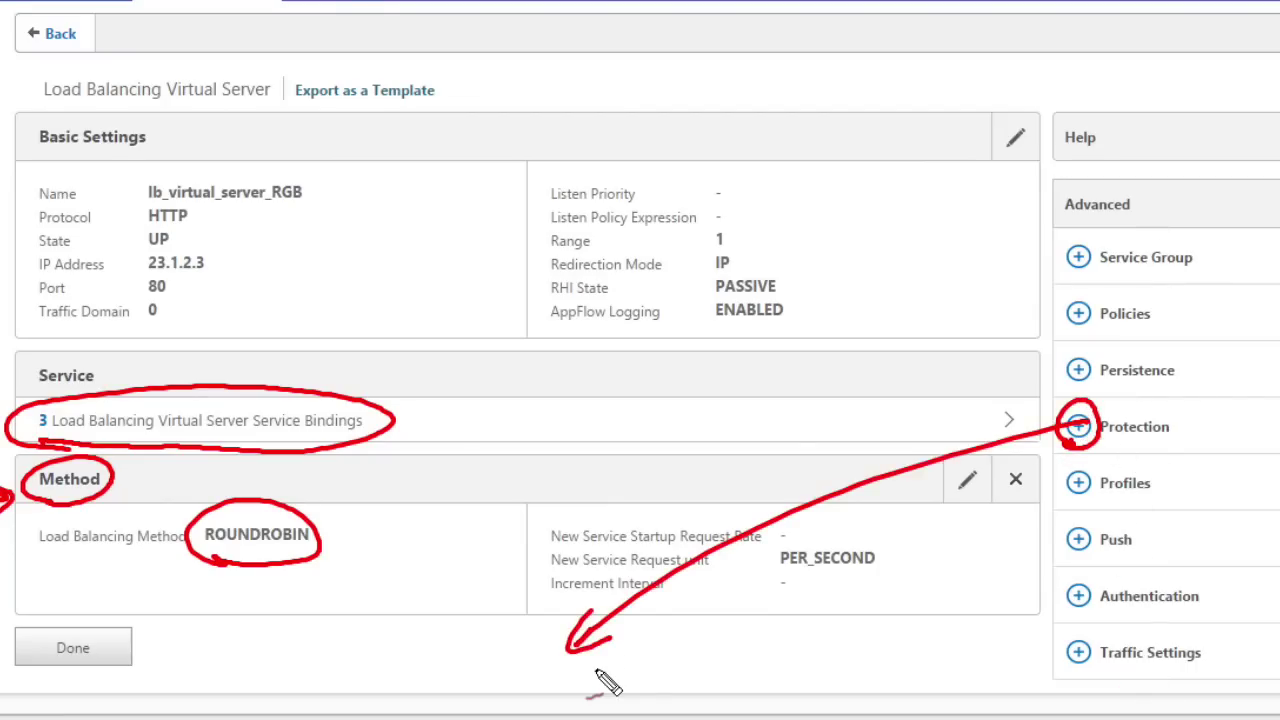
pyautogui.press('Escape')
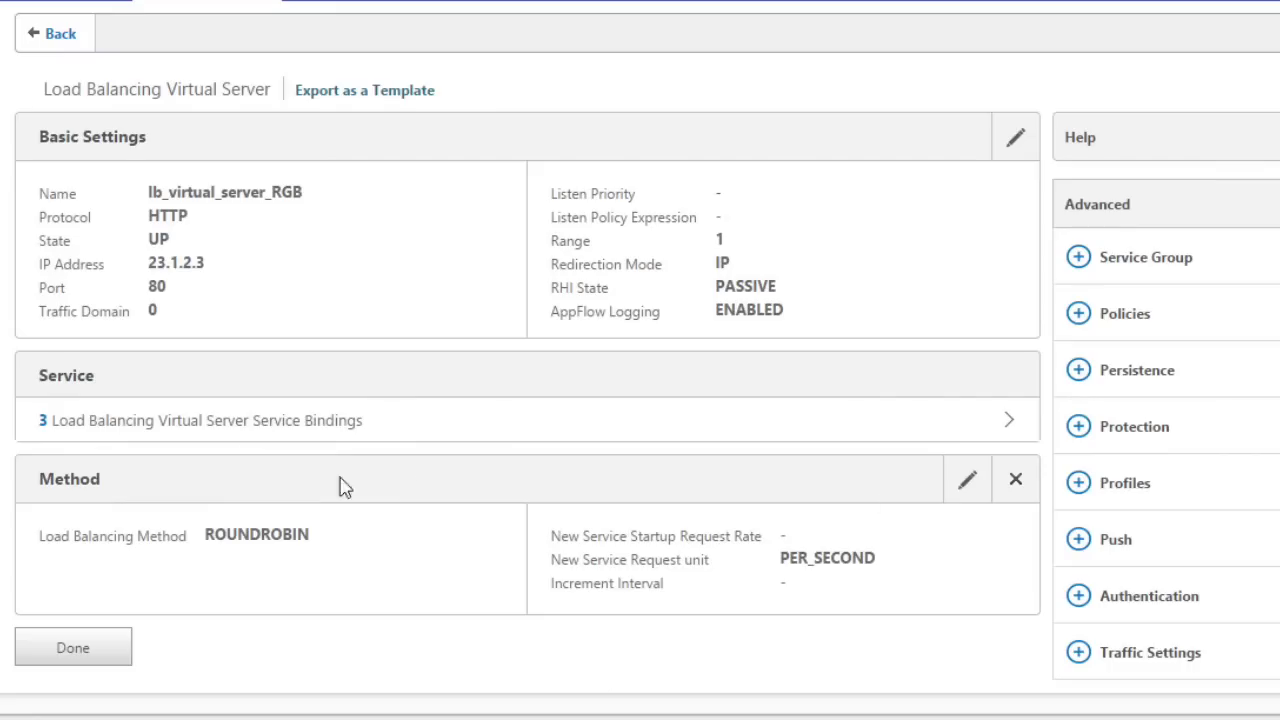
# - Review the load balancing method list, keep ROUNDROBIN, and close the Method section
pyautogui.click(1016, 483)
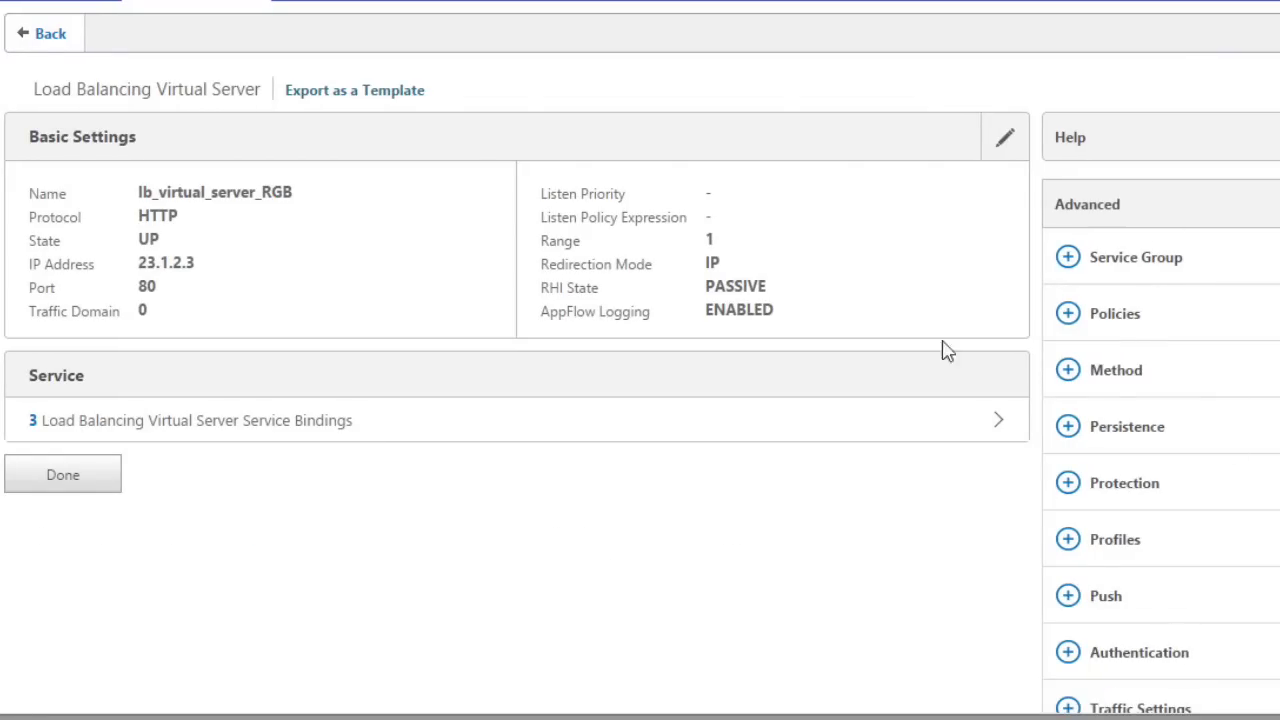
pyautogui.click(1068, 372)
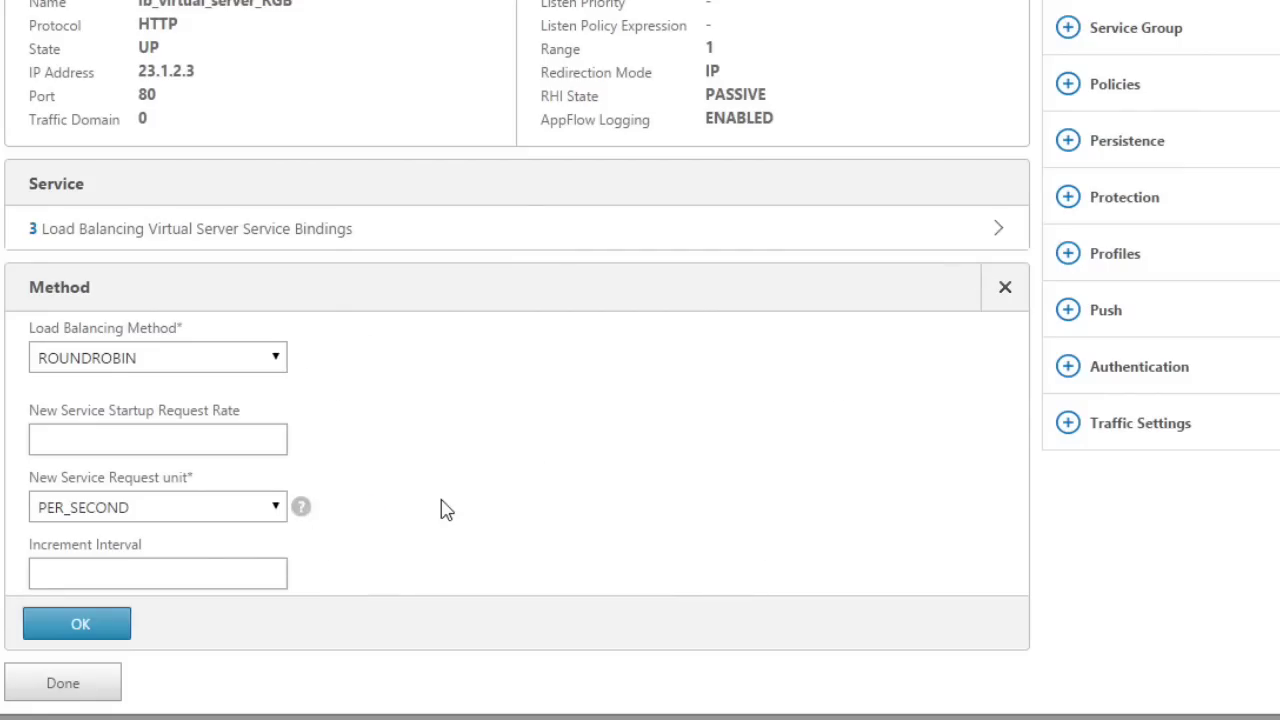
pyautogui.click(277, 366)
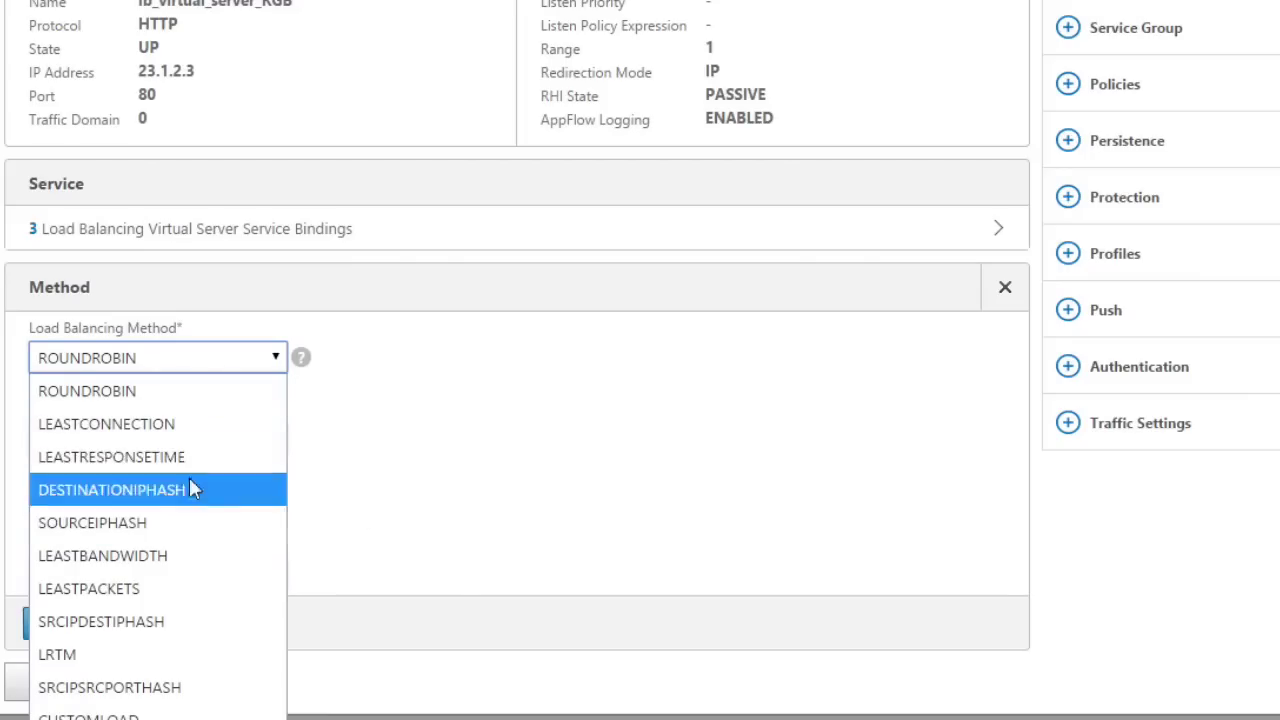
pyautogui.click(198, 393)
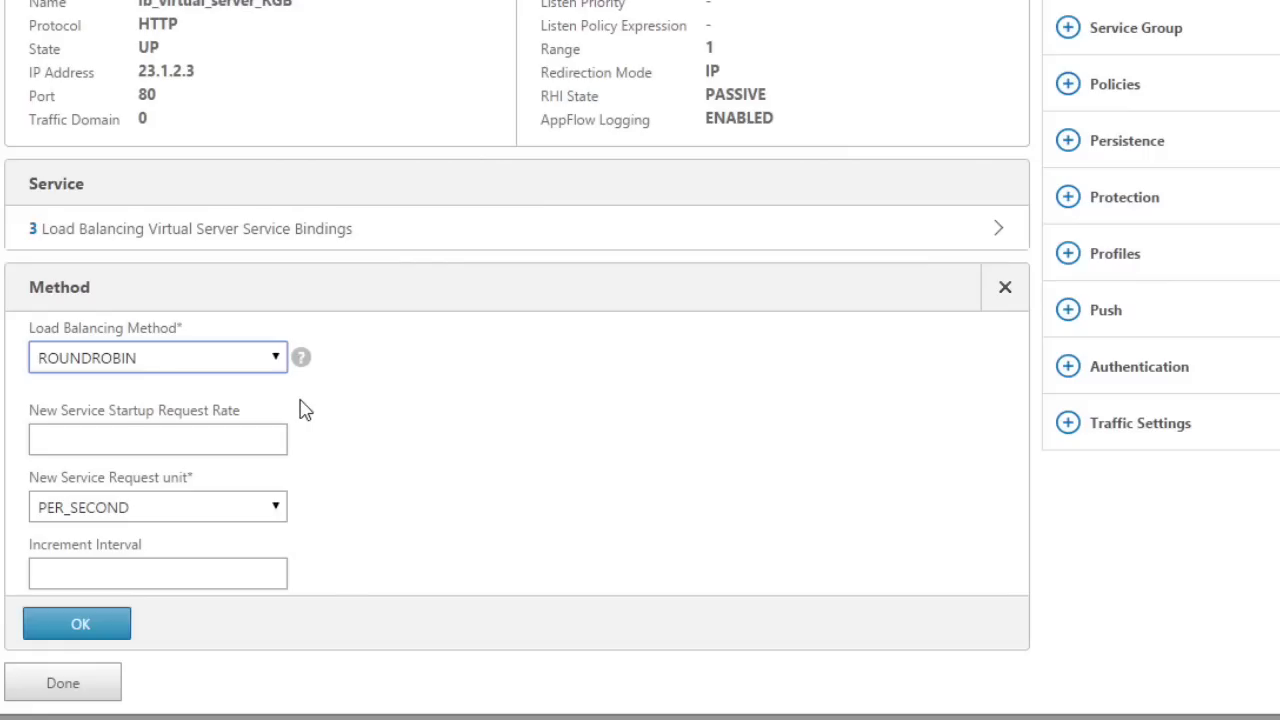
pyautogui.click(1004, 287)
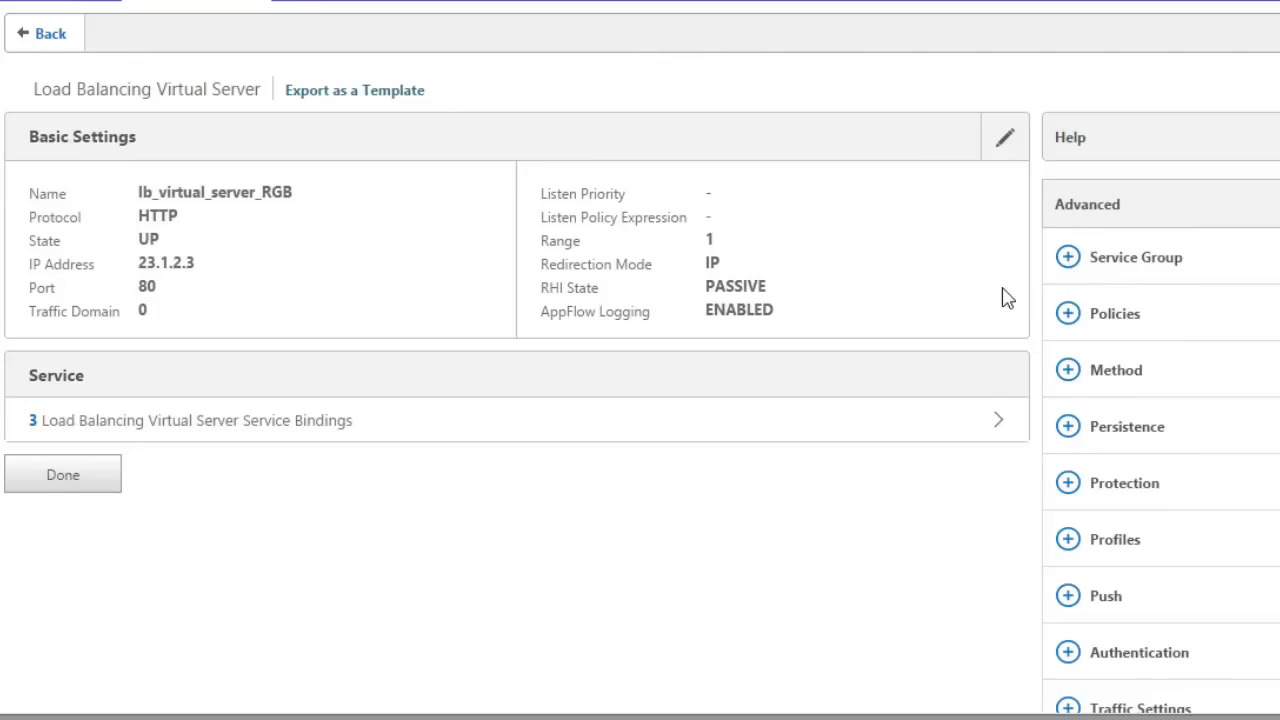
# - Add SOURCEIP persistence with a 5-minute time-out to lb_virtual_server_RGB and finish editing
pyautogui.click(1069, 434)
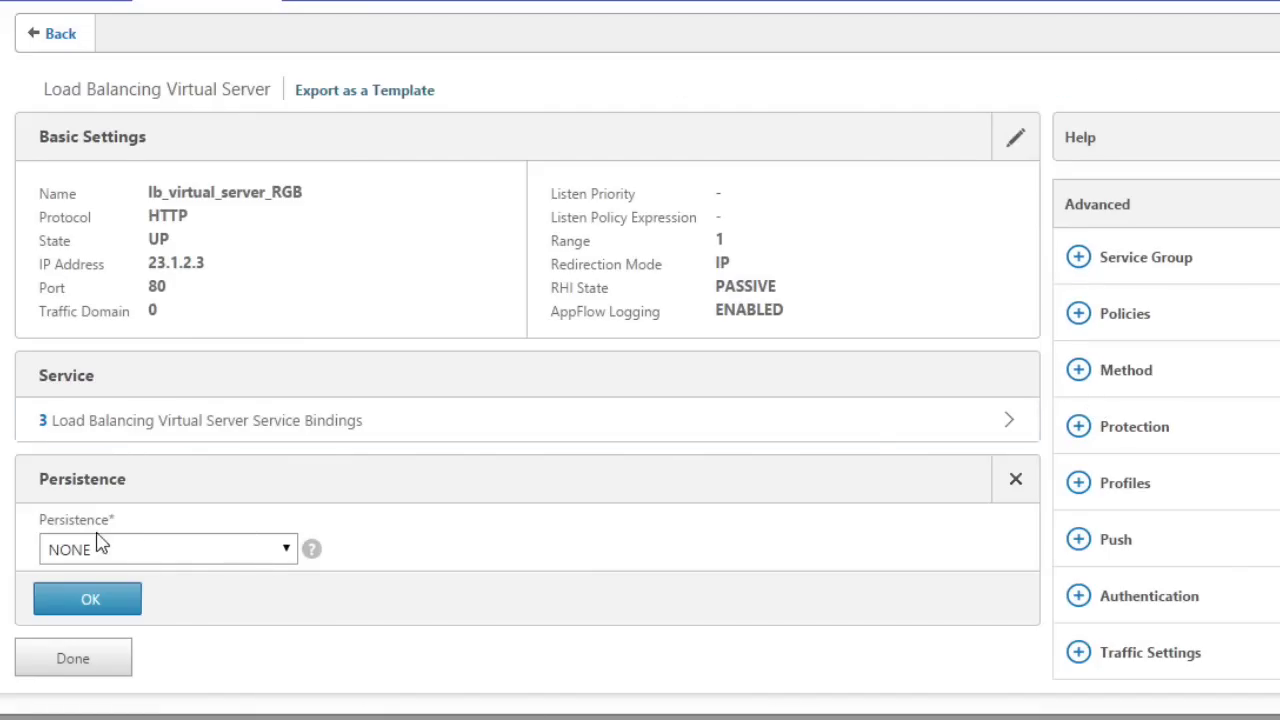
pyautogui.moveTo(312, 554)
pyautogui.click(284, 555)
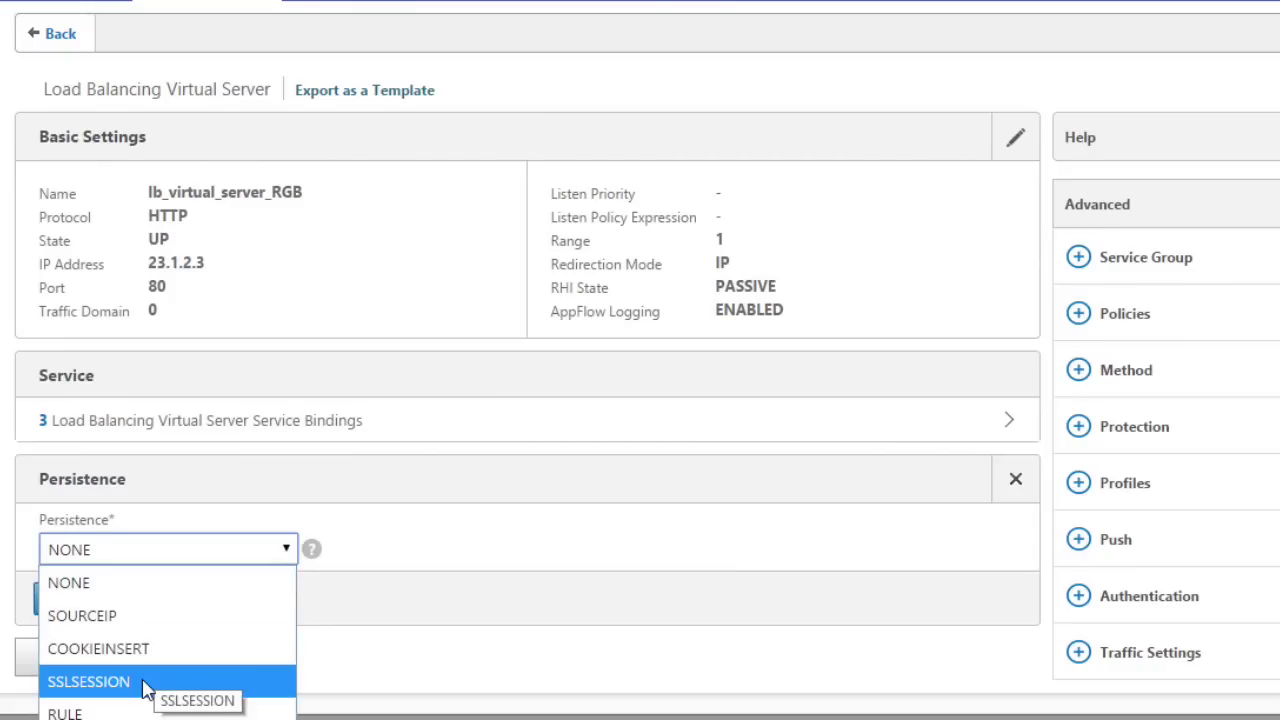
pyautogui.click(140, 616)
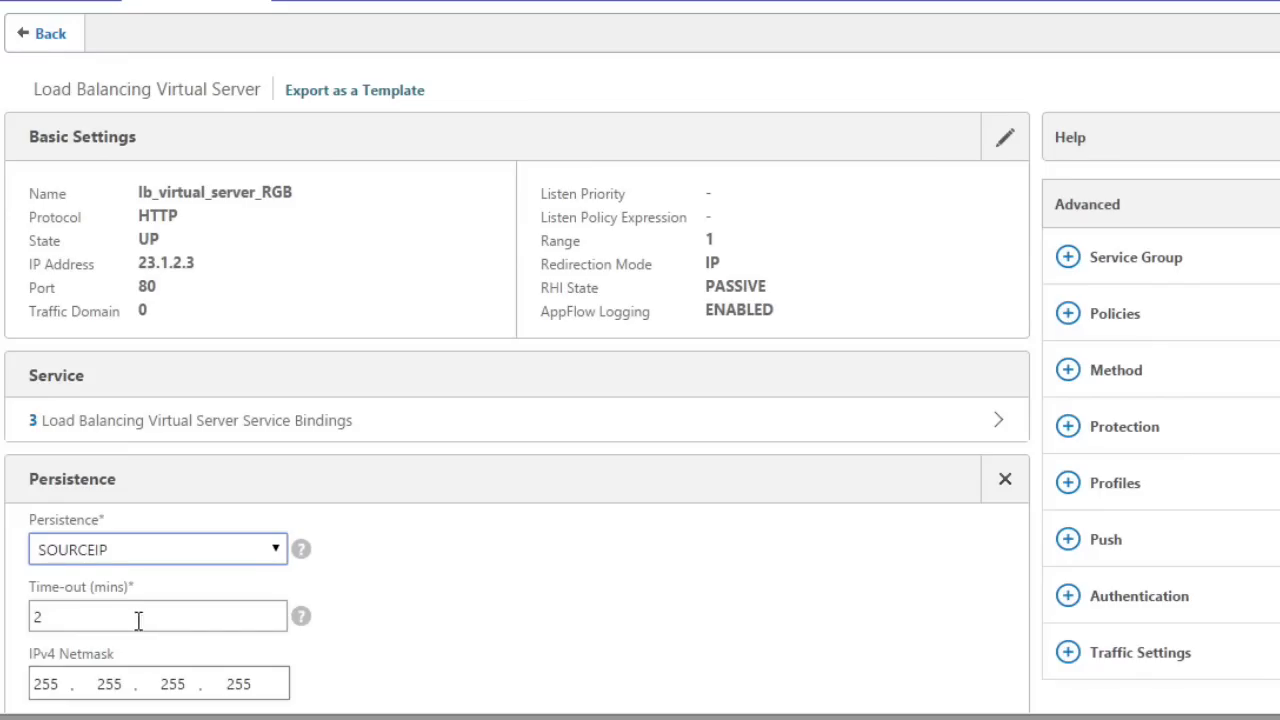
pyautogui.doubleClick(44, 616)
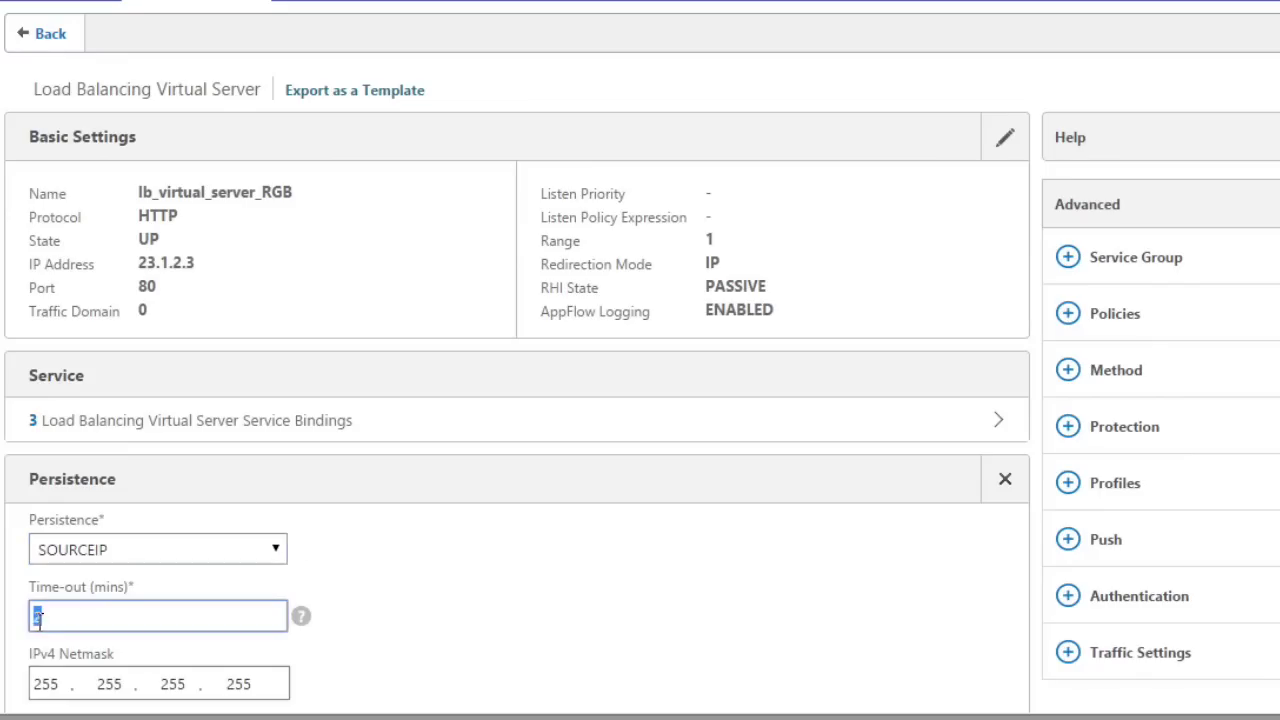
pyautogui.write('5')
pyautogui.scroll(-2, 160, 608)
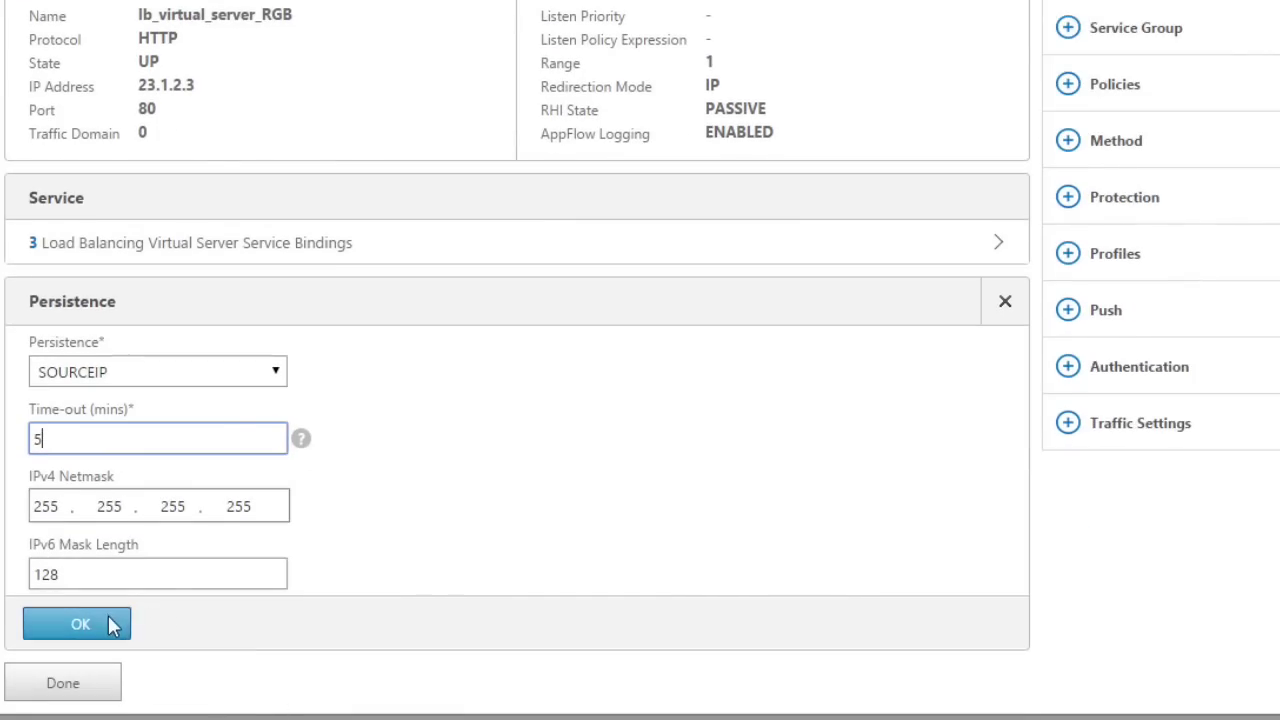
pyautogui.click(109, 622)
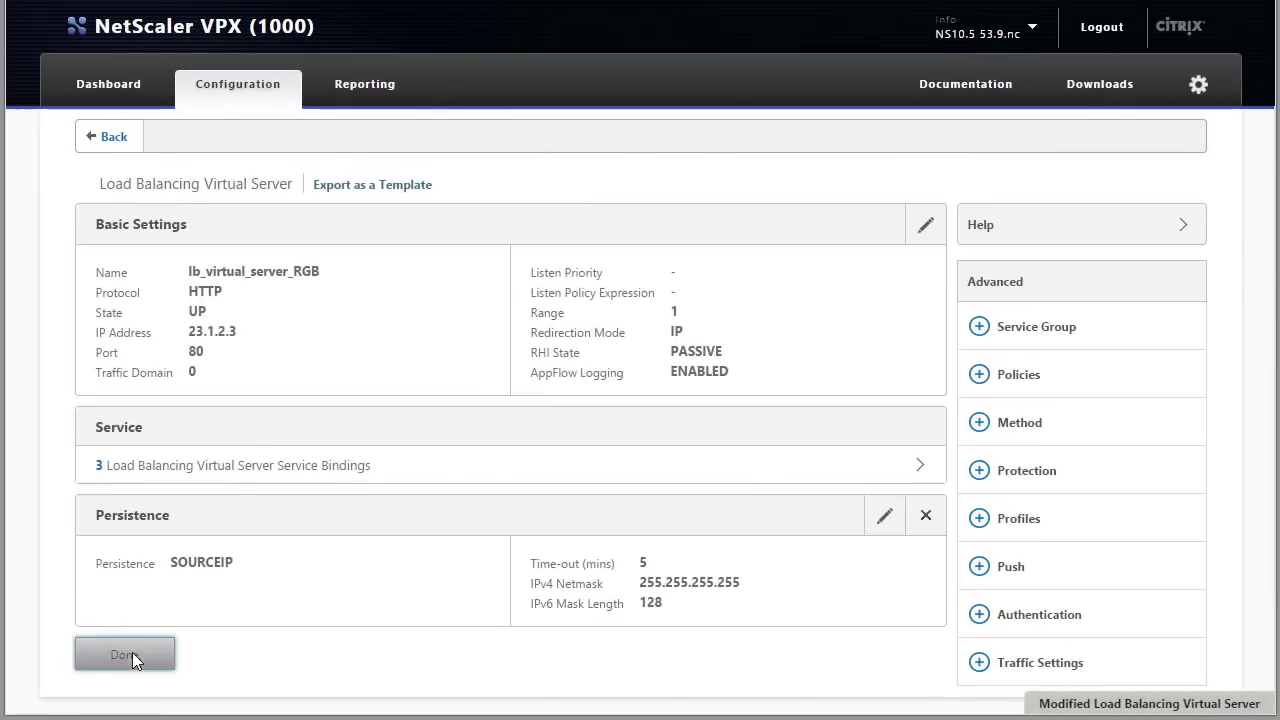
pyautogui.click(132, 652)
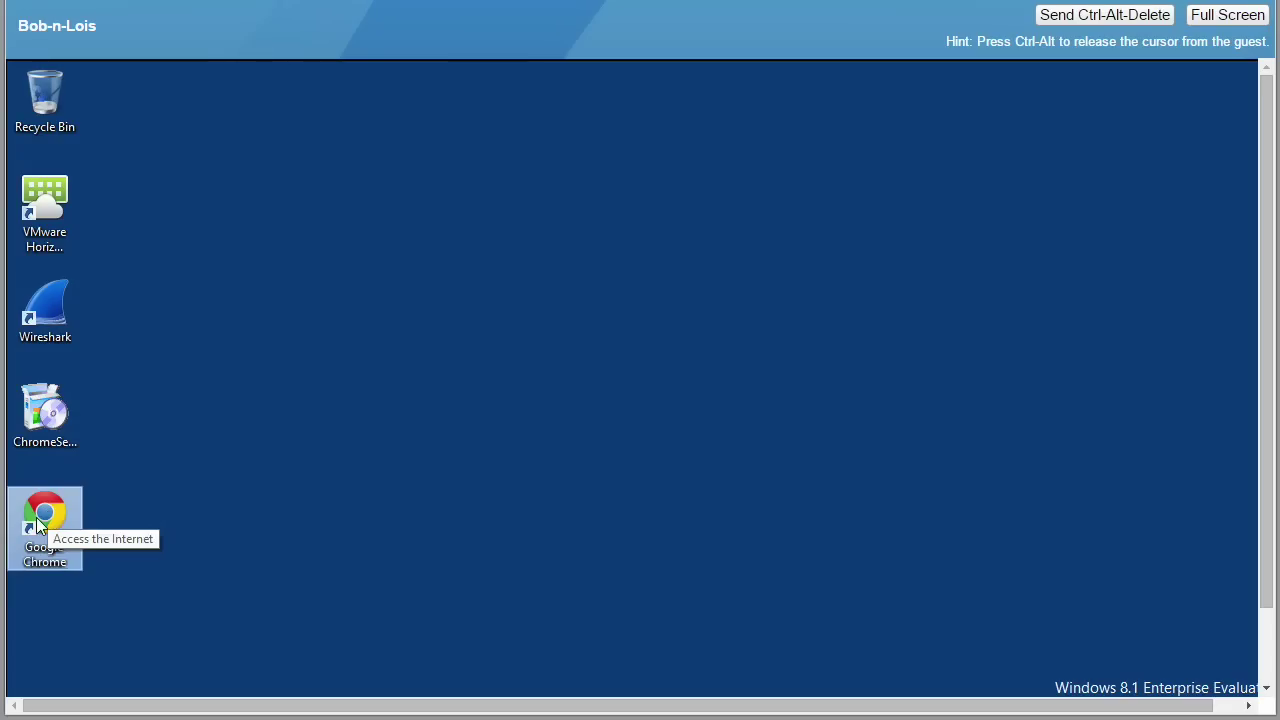
# - Load 23.1.2.3 in Chrome twice, confirming the home page block stays cyan
pyautogui.doubleClick(43, 517)
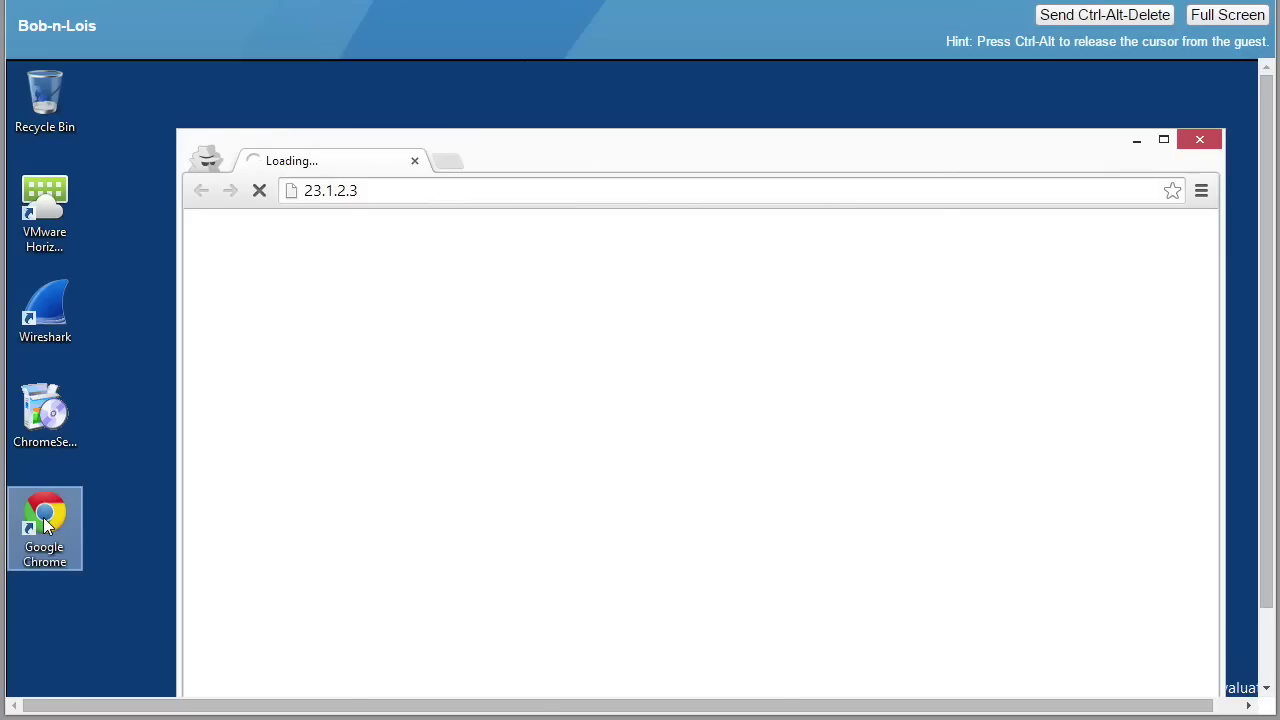
pyautogui.click(1199, 139)
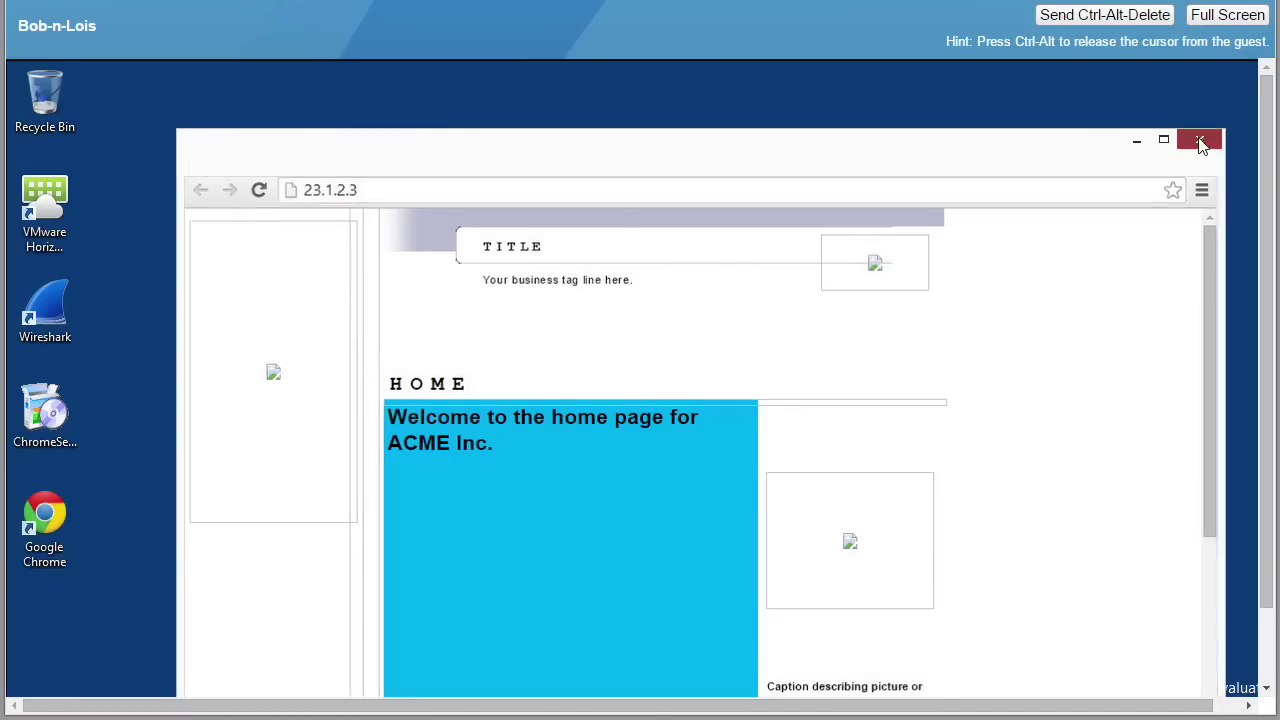
pyautogui.doubleClick(52, 518)
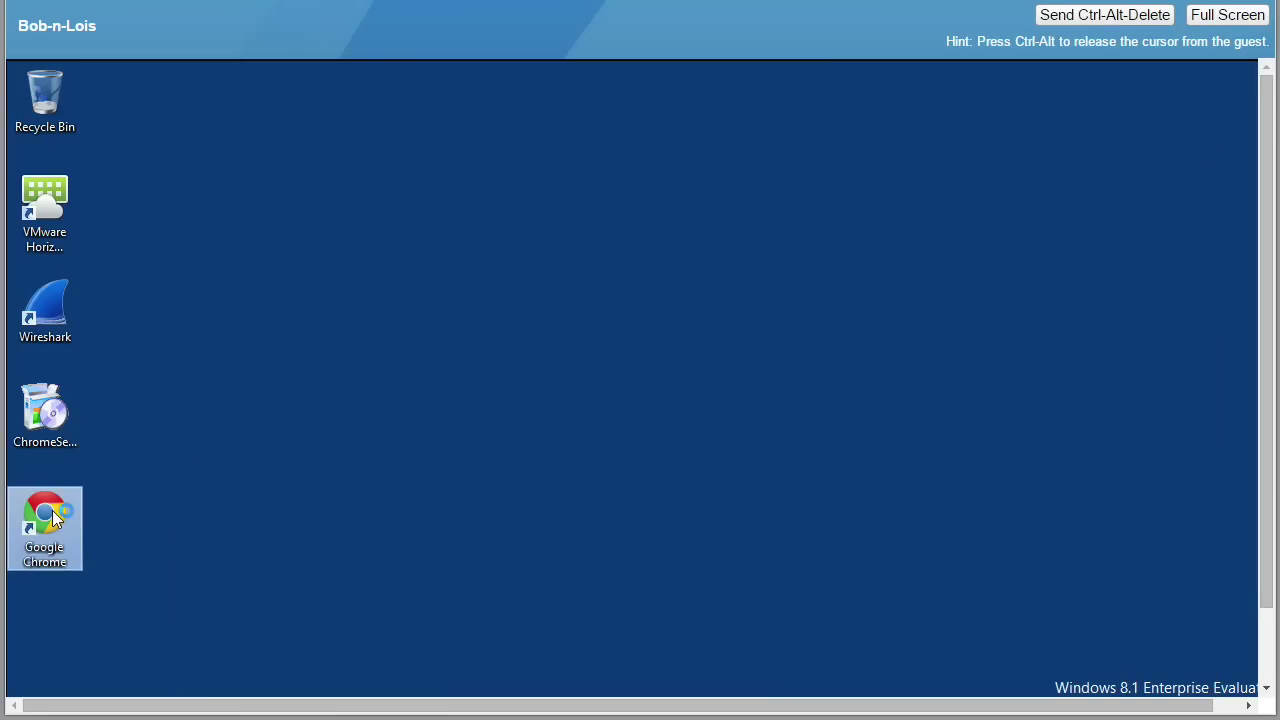